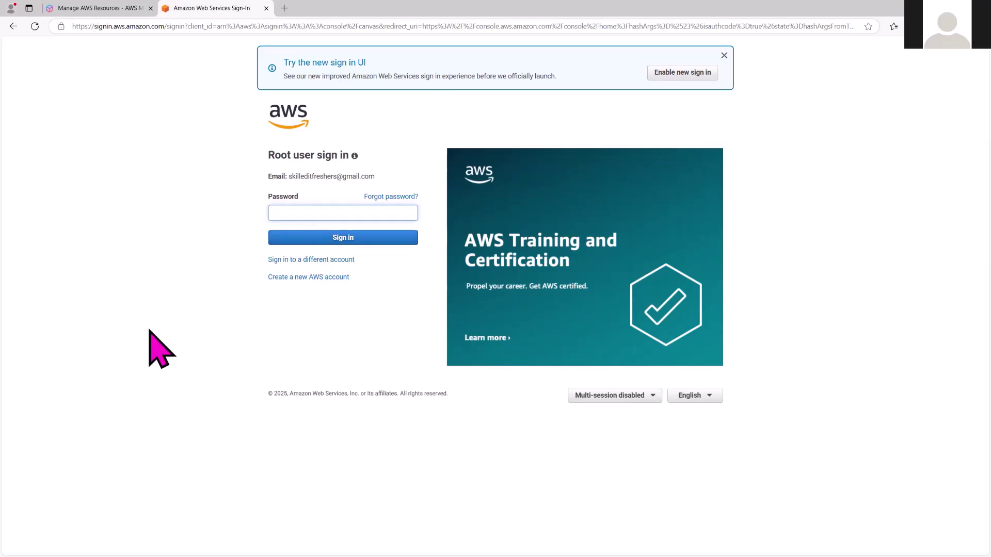
- Enter the root account password and submit it to sign in
key("Caps_Lock")
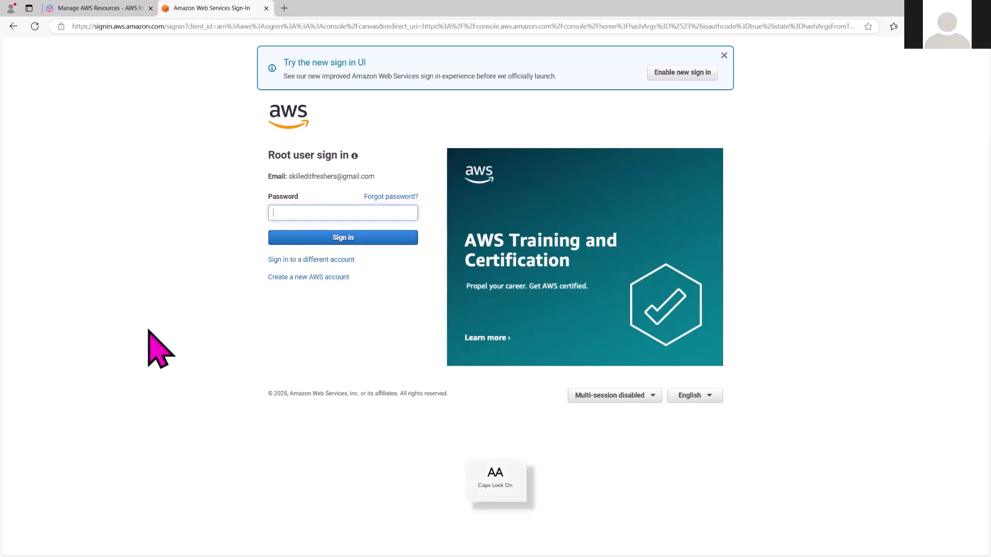
type("S")
key("Caps_Lock")
type("******")
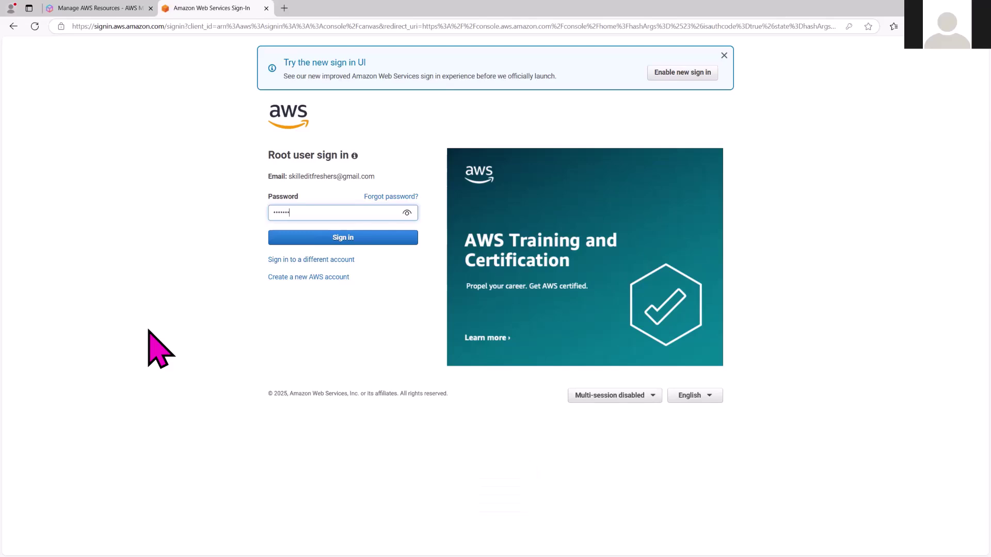
type("*****")
left_click(341, 241)
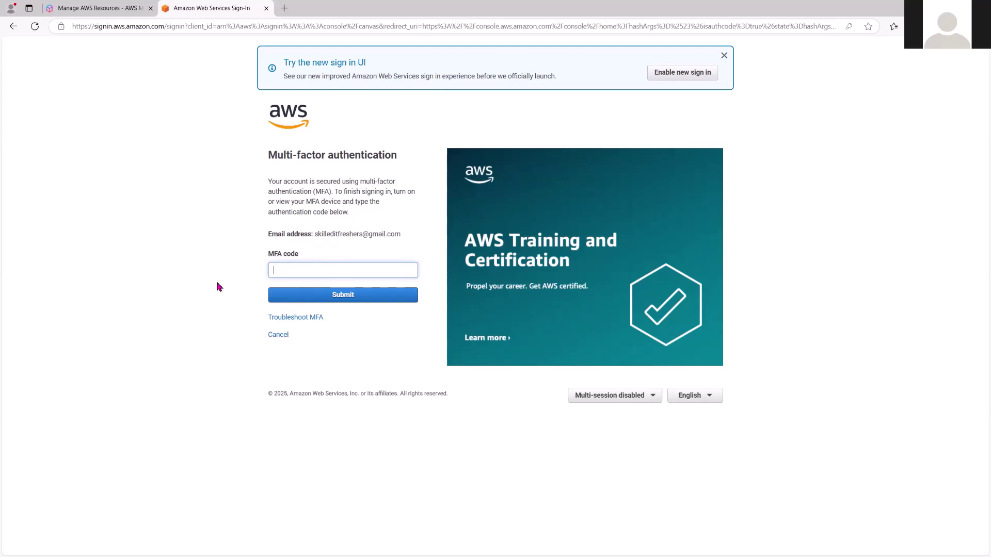
- Enter the six-digit MFA authentication code and submit it
left_click(312, 267)
left_click(357, 296)
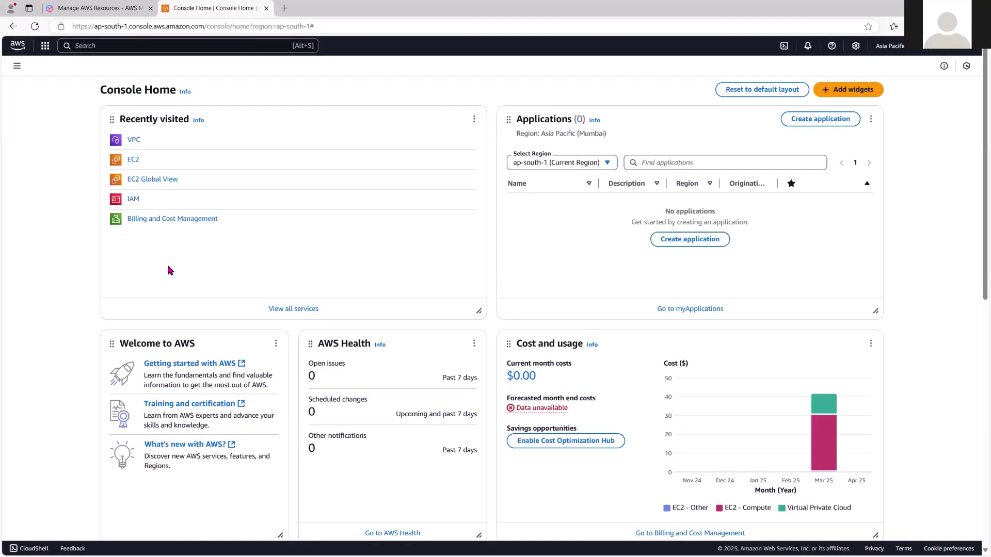
- Switch to US West (N. California) and open the VPC service console
left_click(940, 51)
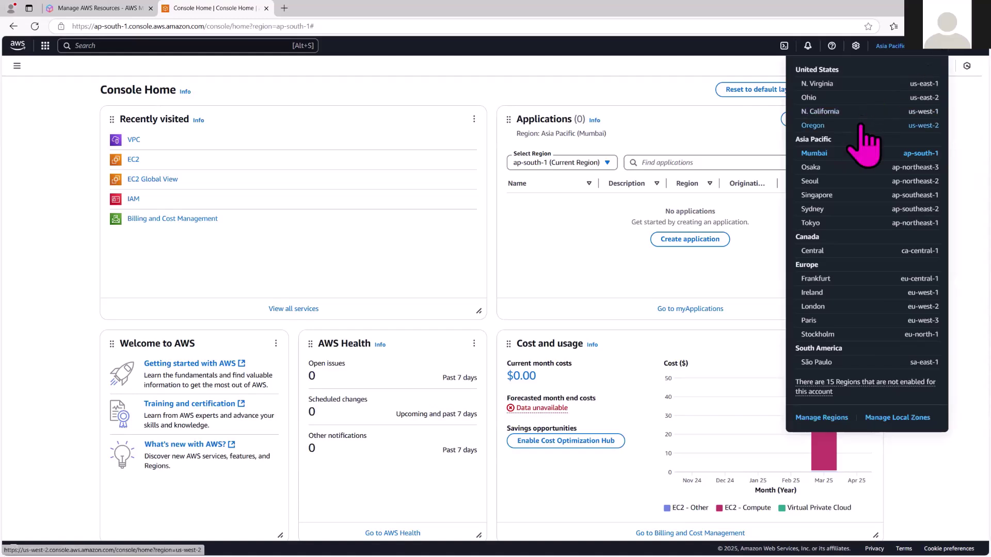
left_click(851, 112)
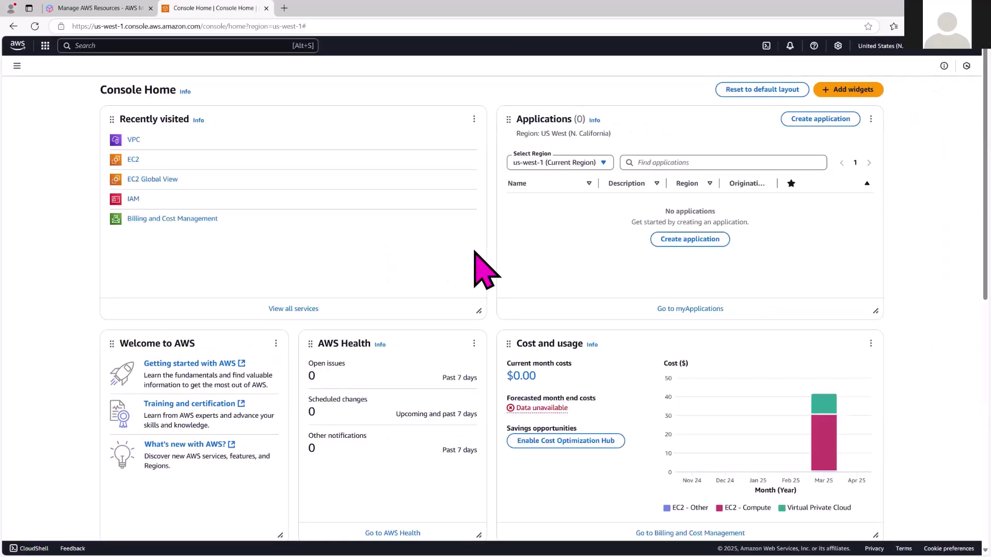
left_click(166, 48)
key("Caps_Lock")
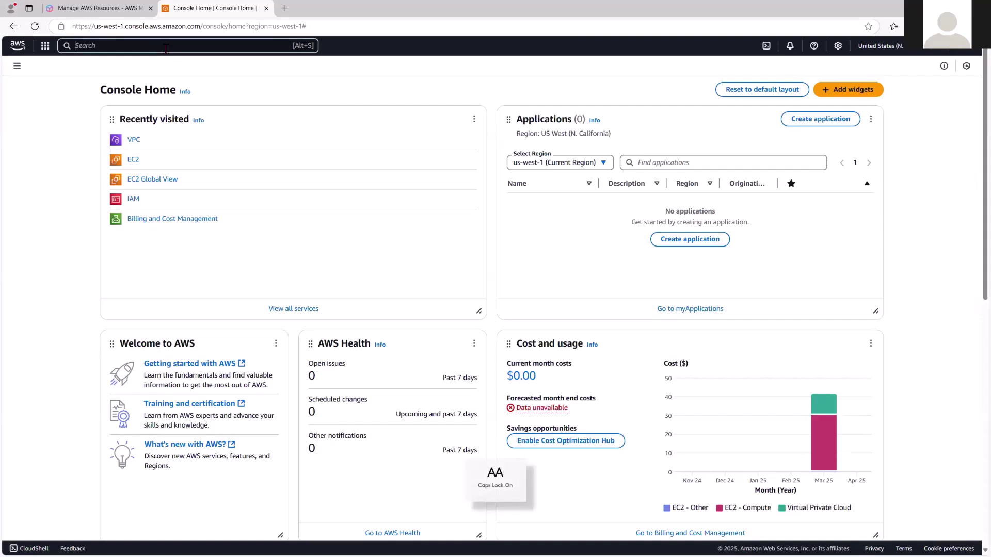
type("VPC")
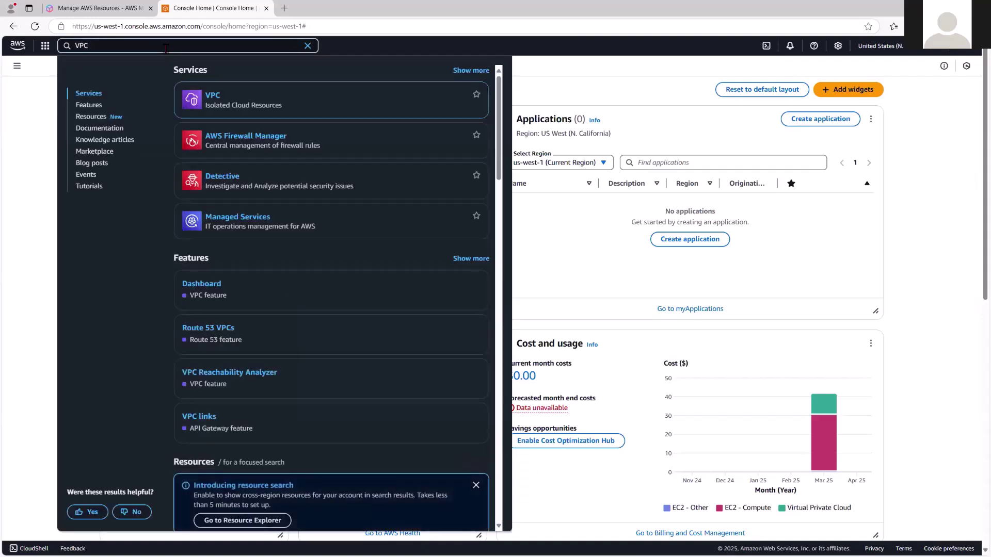
left_click(213, 96)
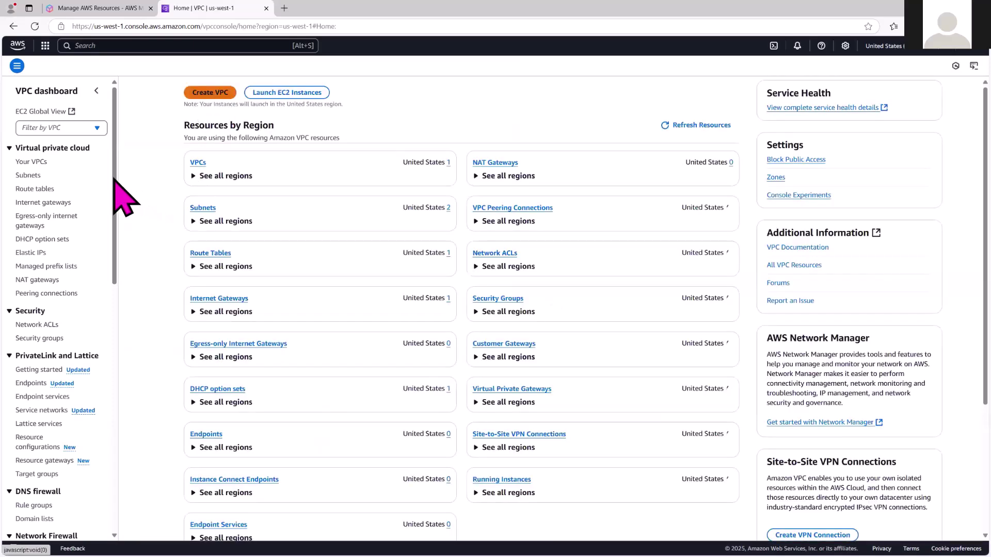
- Review the Your VPCs list, then start the Create VPC form
left_click(34, 164)
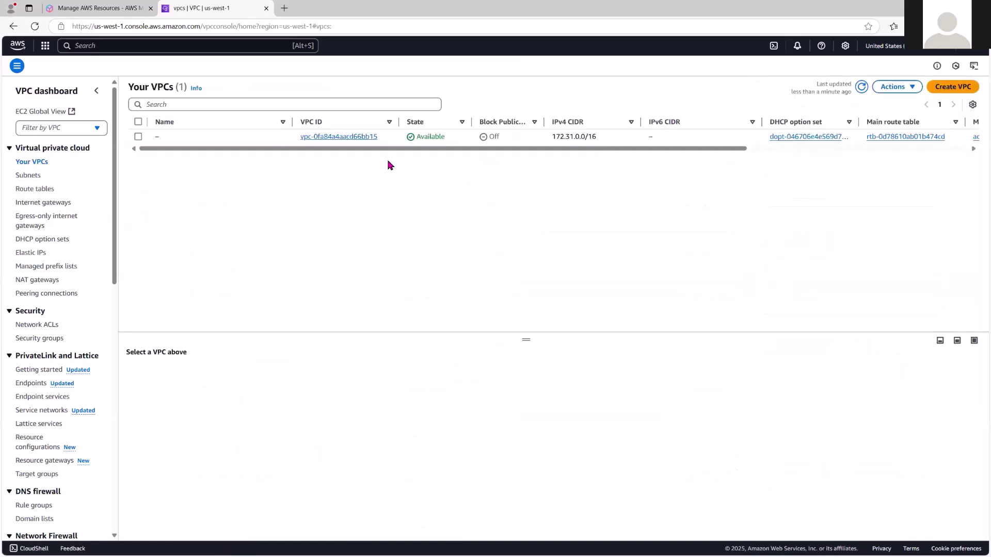
left_click_drag(539, 153, 398, 170)
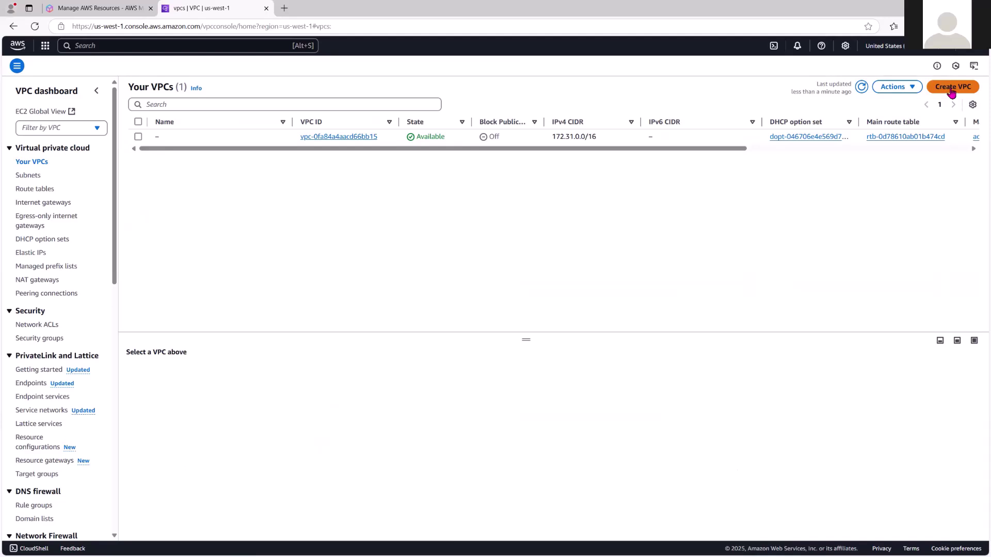
left_click(952, 88)
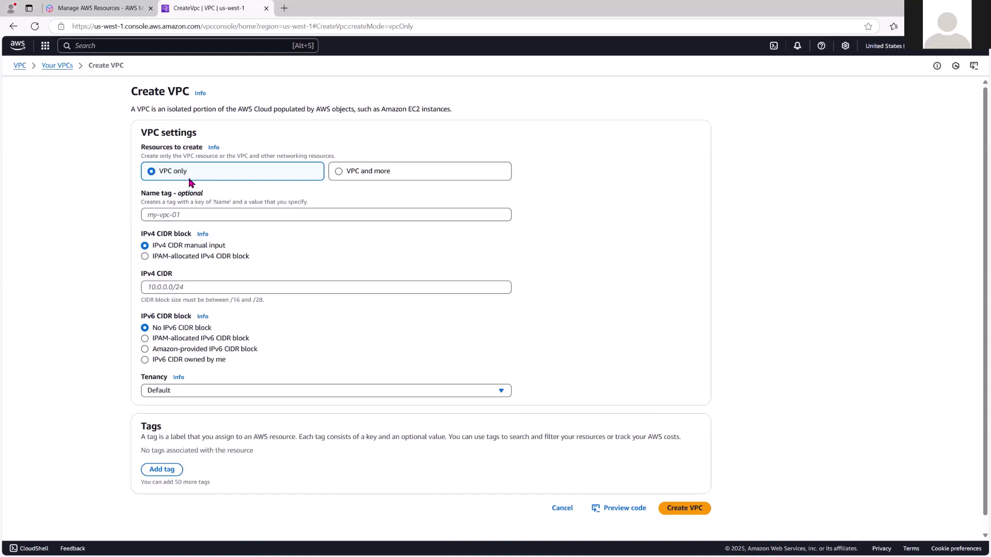
- Enter MyVPC as the new VPC's Name tag
left_click(218, 215)
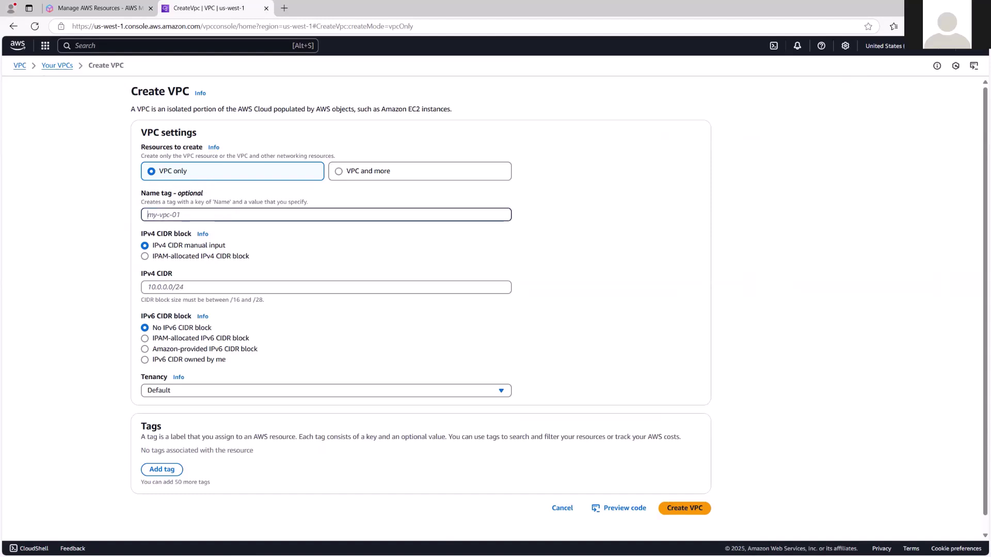
type("m")
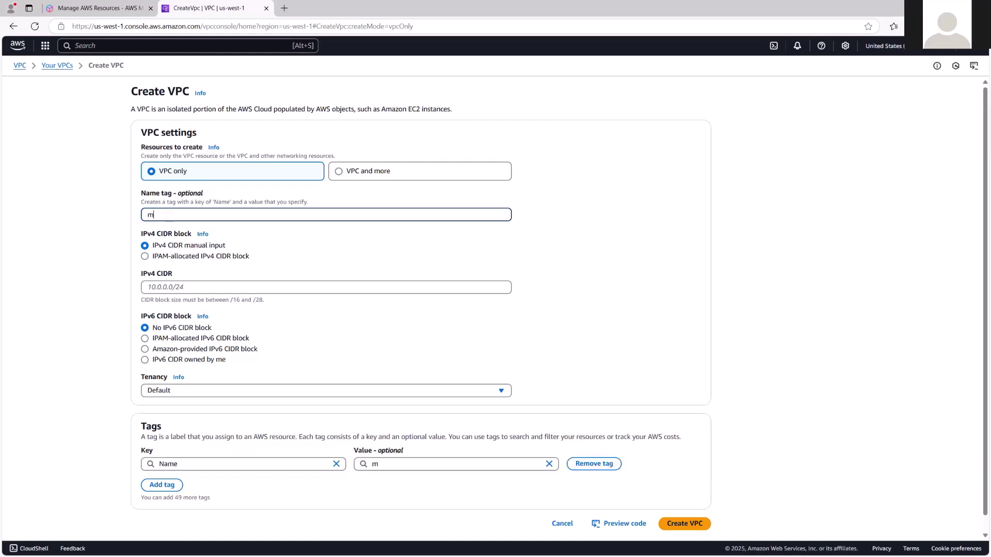
key("BackSpace")
type("m")
key("BackSpace")
type("MyVPC")
left_click(84, 235)
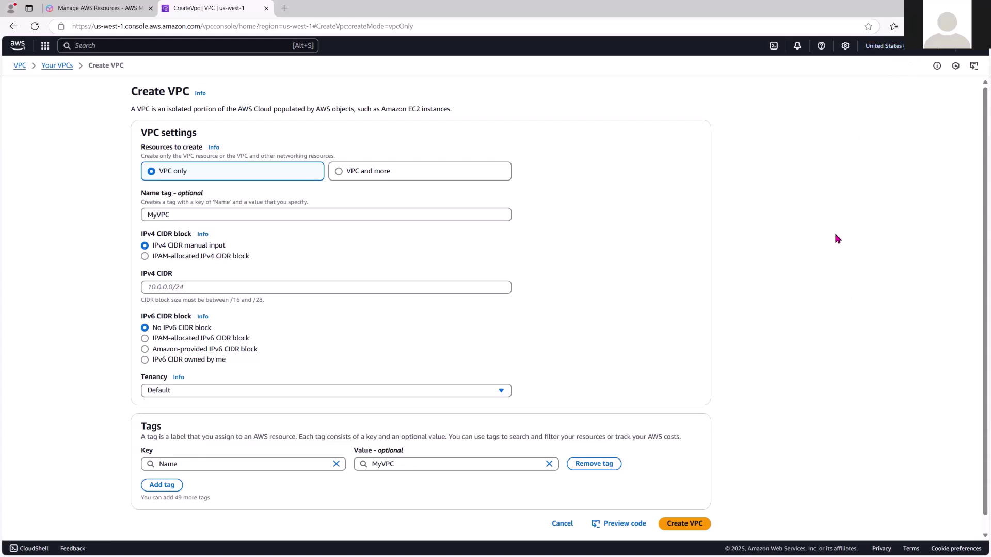
- Set the IPv4 CIDR block to 10.0.0.0/16 and create the VPC
left_click(236, 287)
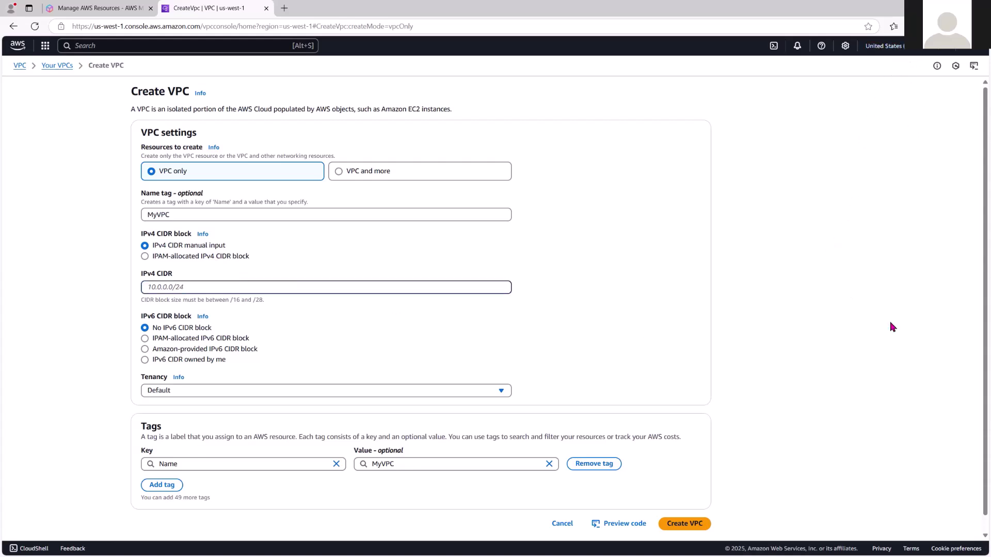
type("10.0.0.0/16")
left_click(53, 323)
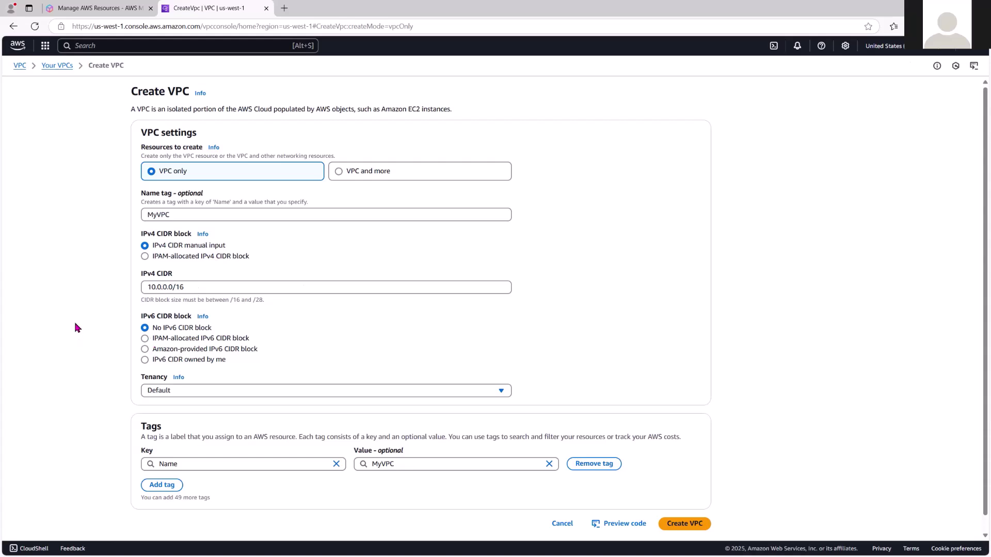
scroll(76, 328, "down", 1)
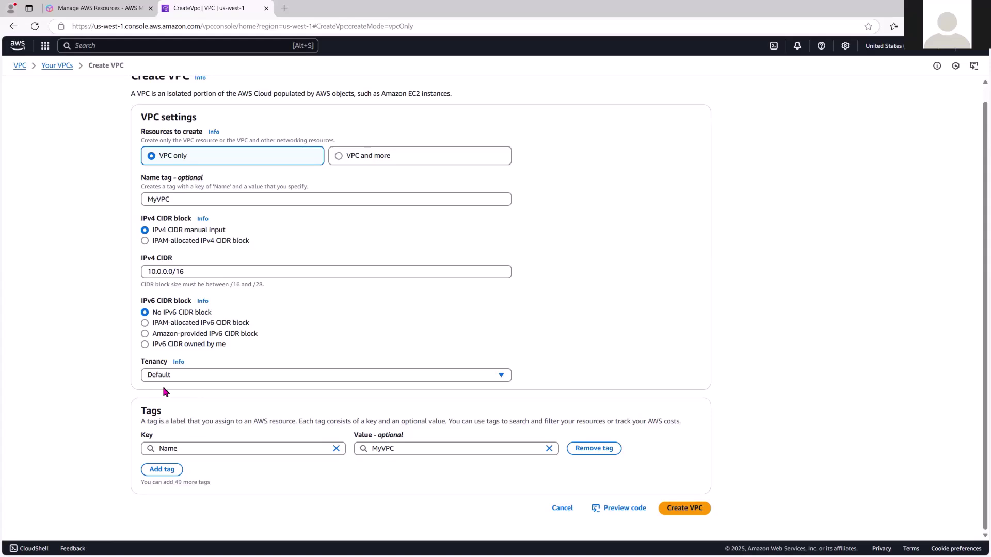
scroll(93, 351, "up", 1)
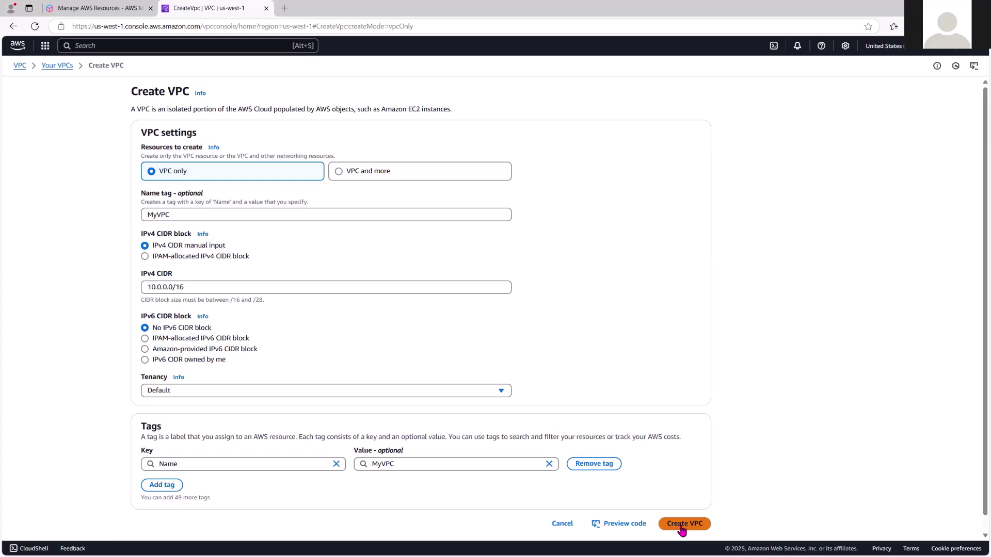
left_click(682, 524)
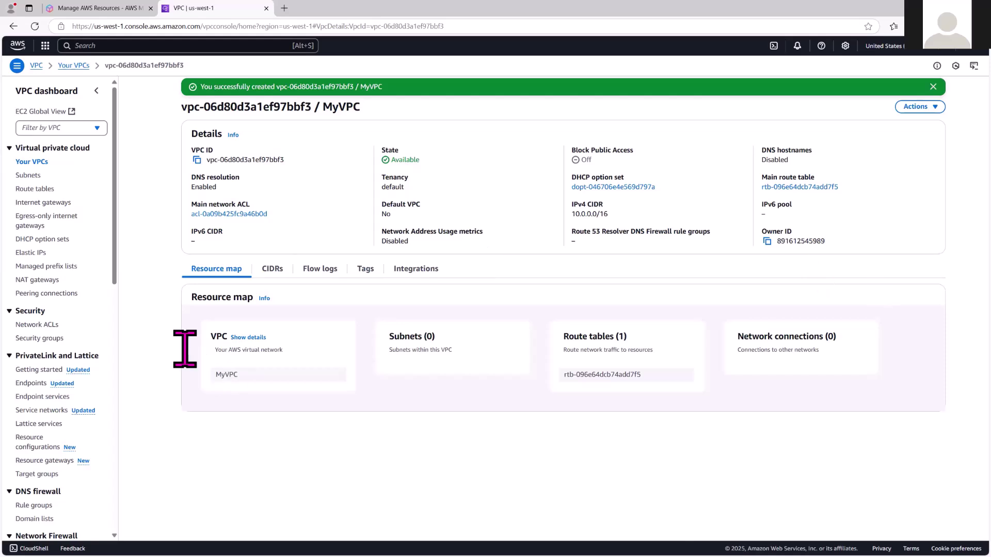
- Return to Your VPCs and compare the default 172.31.0.0/16 VPC with MyVPC 10.0.0.0/16
left_click(73, 66)
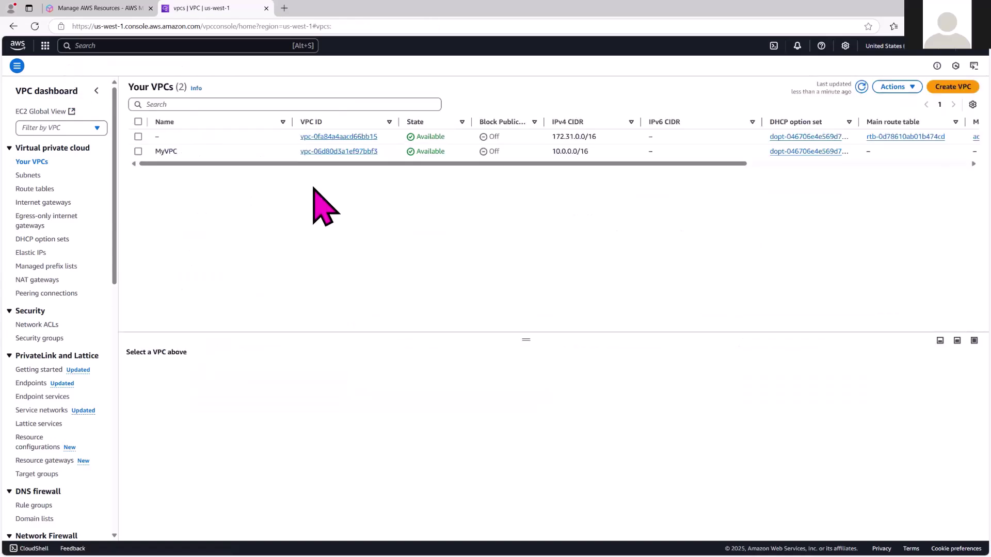
left_click_drag(320, 161, 602, 189)
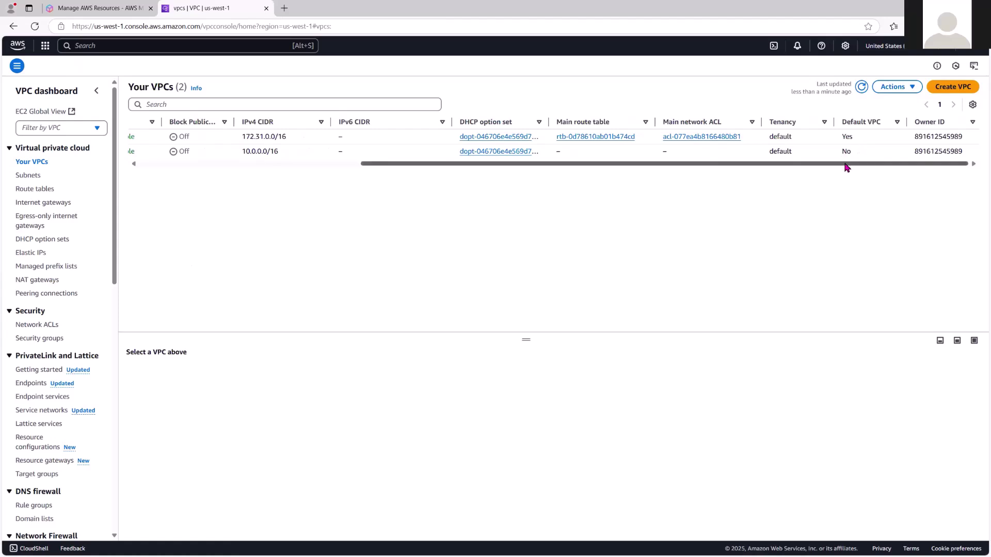
left_click_drag(846, 166, 593, 163)
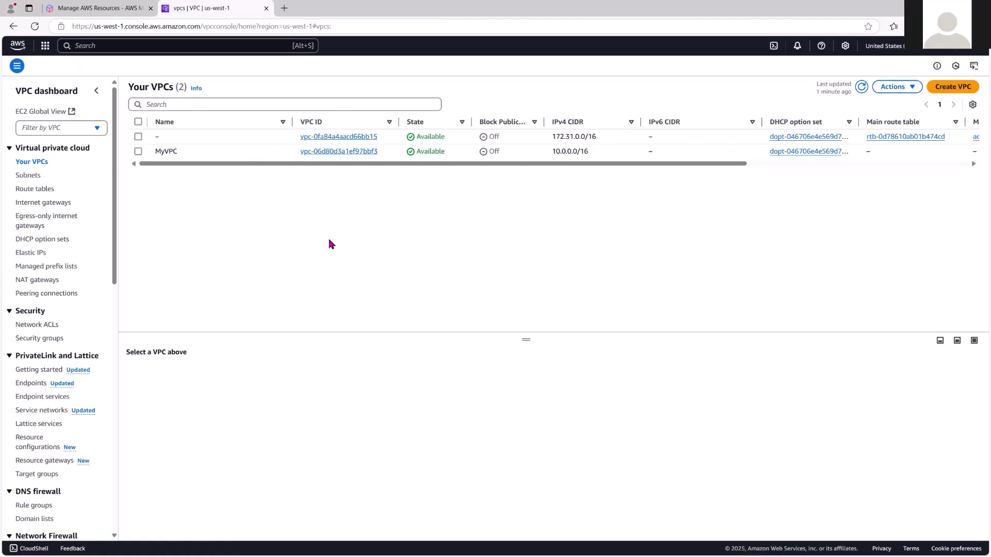
- Review the Subnets table columns, then start the Create subnet form
left_click(28, 175)
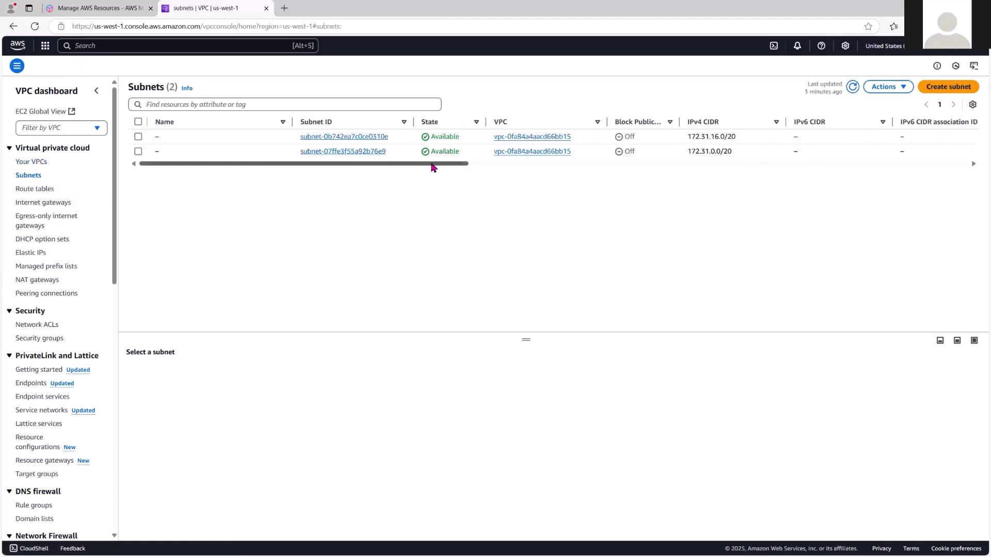
left_click_drag(432, 166, 579, 177)
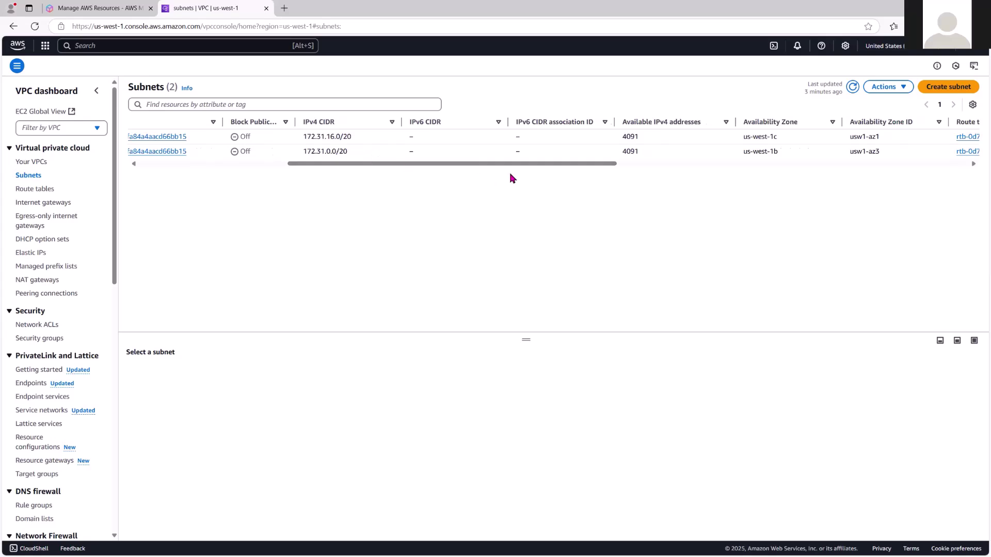
left_click_drag(555, 168, 664, 168)
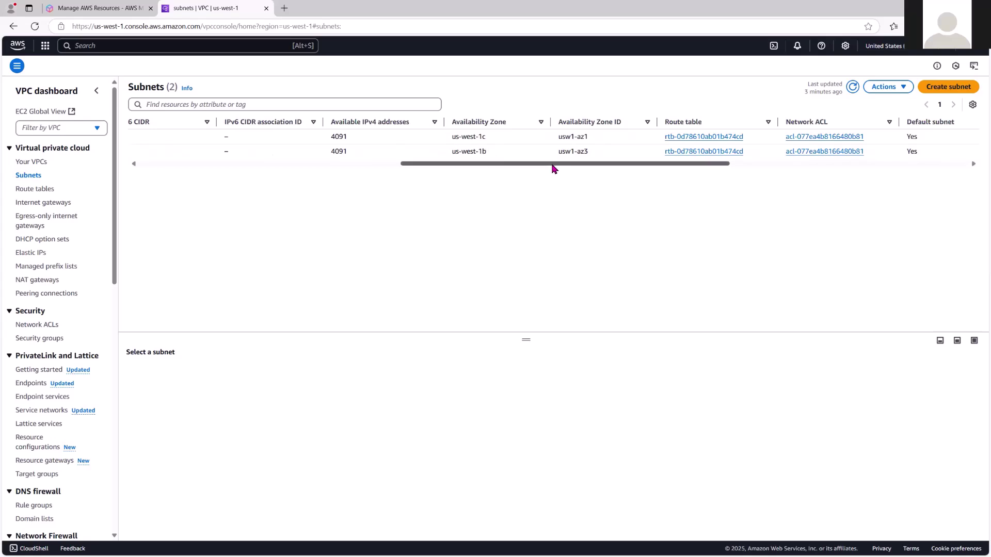
left_click_drag(583, 167, 311, 201)
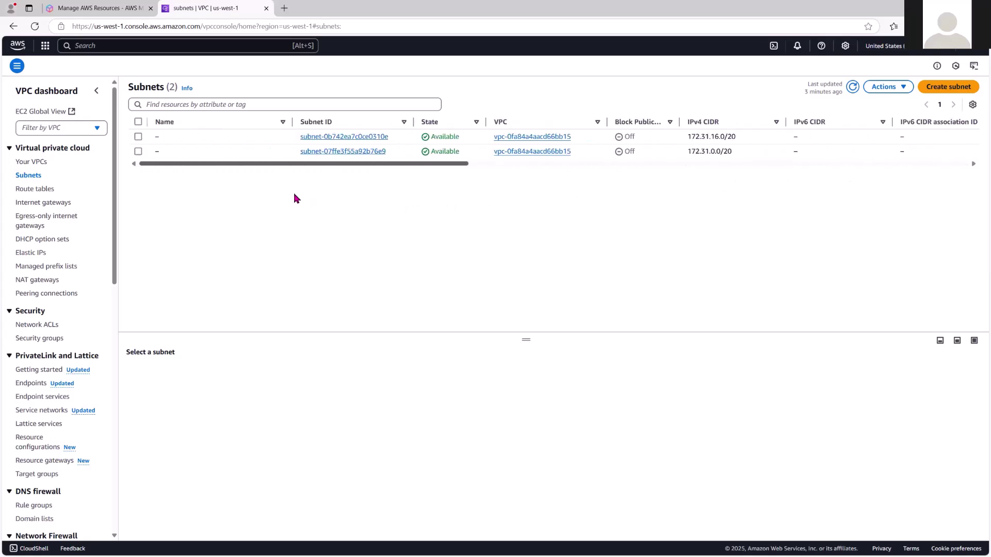
left_click(942, 88)
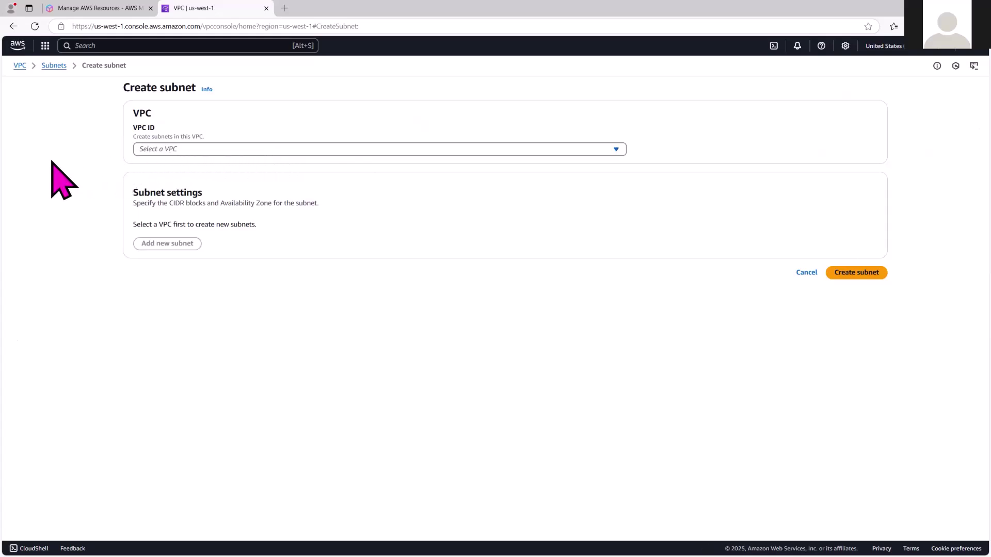
- Select vpc-06d80d3a1ef97bbf3 (MyVPC, 10.0.0.0/16) as the subnet's VPC
left_click(249, 152)
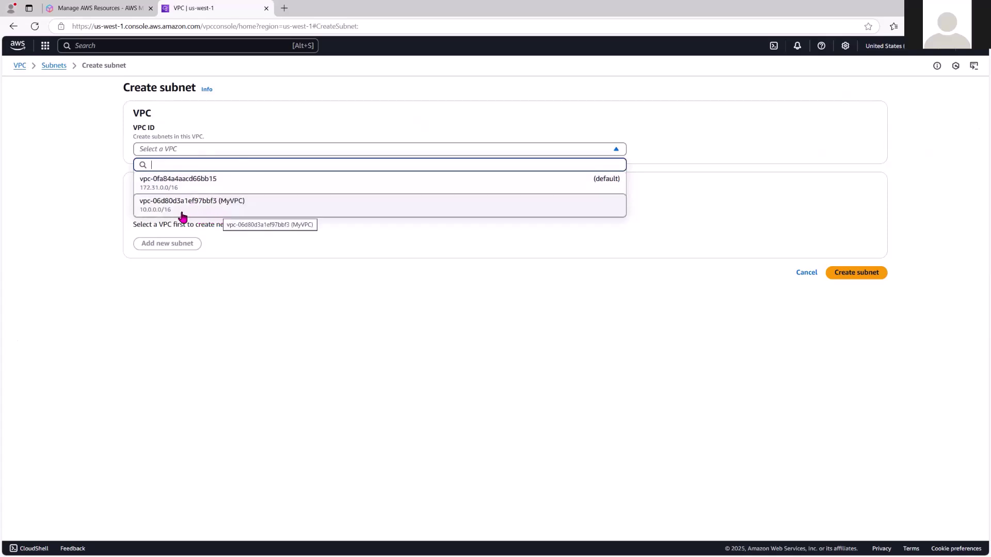
left_click(296, 210)
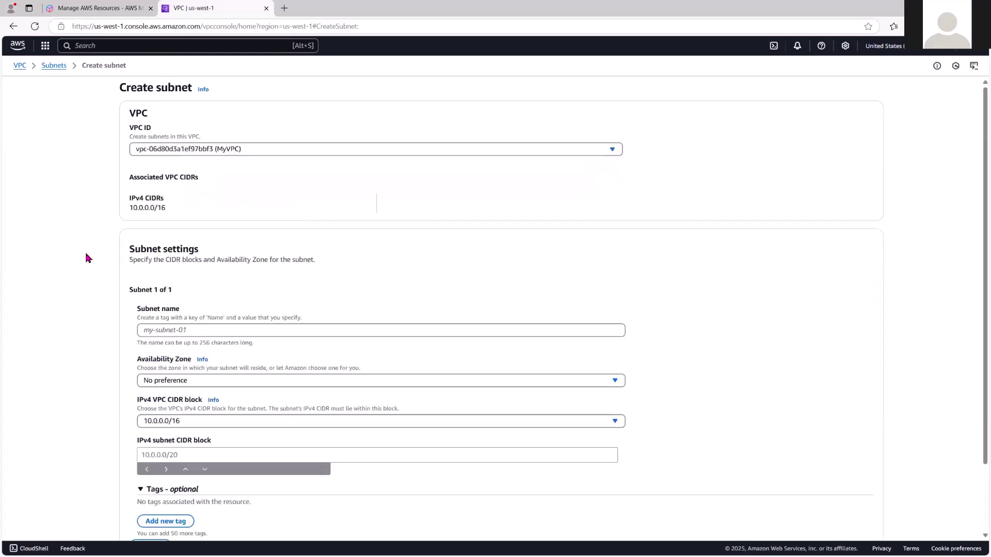
scroll(86, 258, "down", 2)
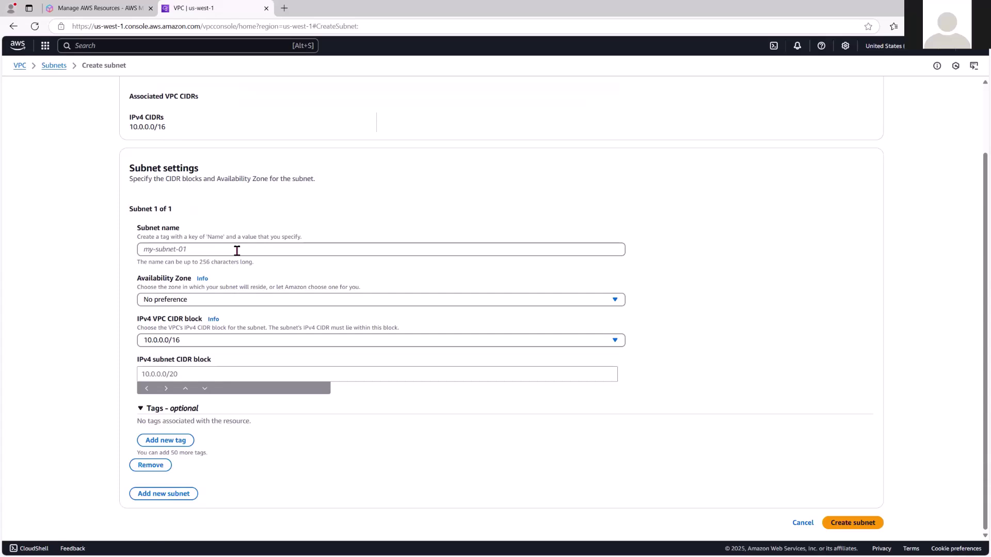
- Name the new subnet MySubnet
left_click(237, 250)
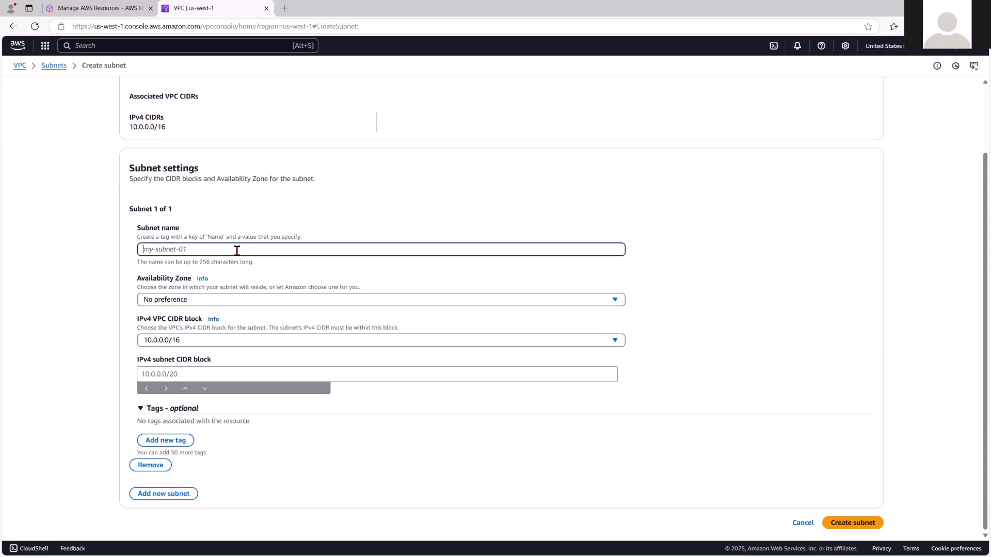
key("Caps_Lock")
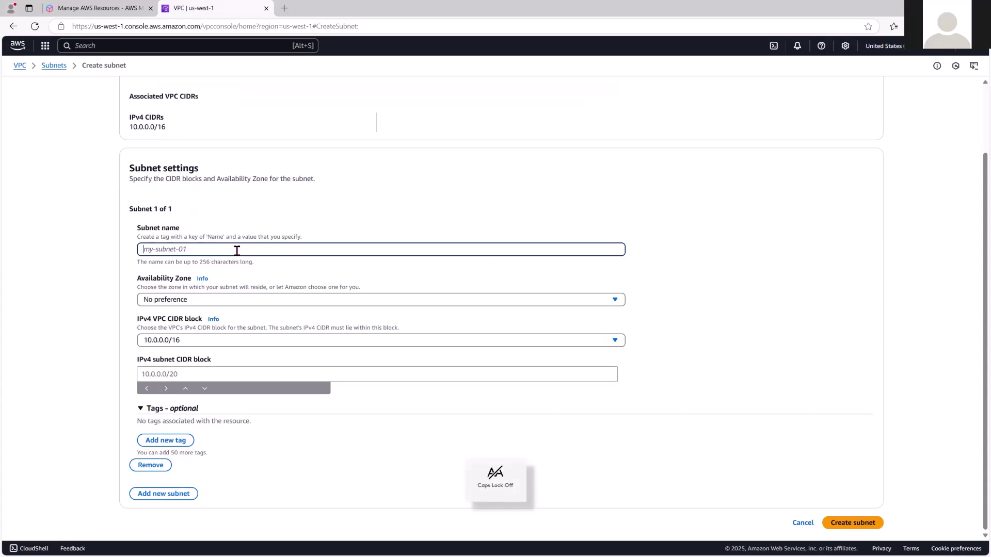
type("M")
key("BackSpace")
type("My")
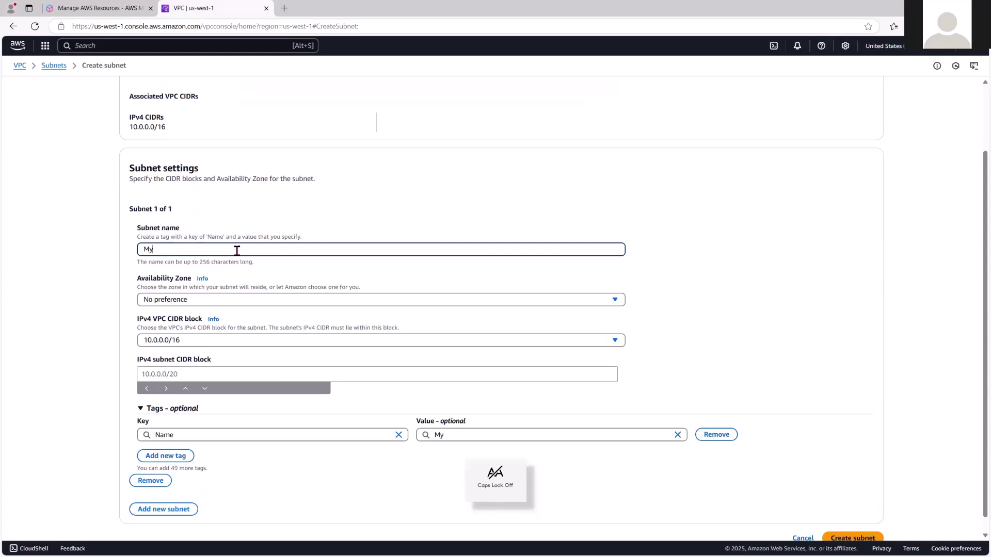
key("Caps_Lock")
type("S")
key("Caps_Lock")
type("ubnet")
left_click(78, 294)
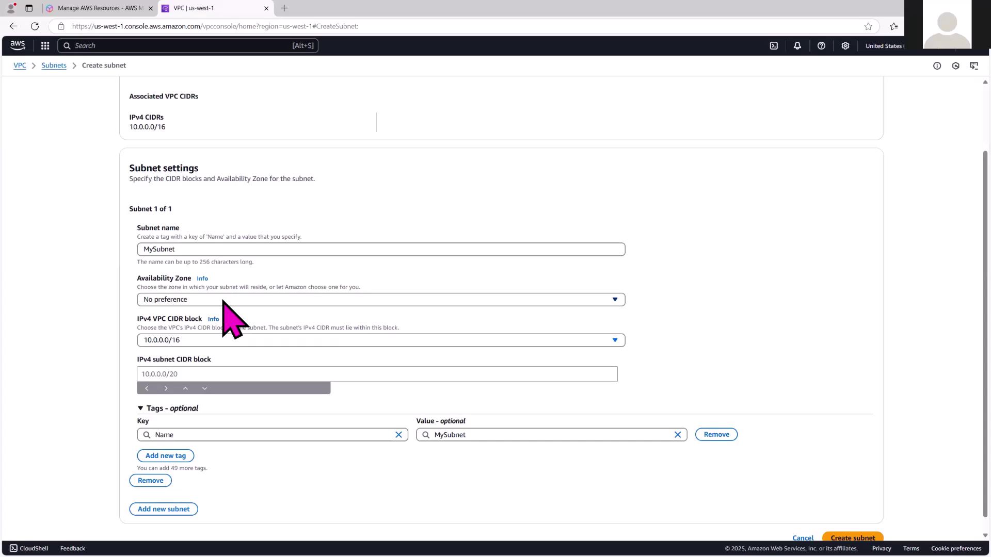
- Place the subnet in the us-west-1b Availability Zone
left_click(223, 300)
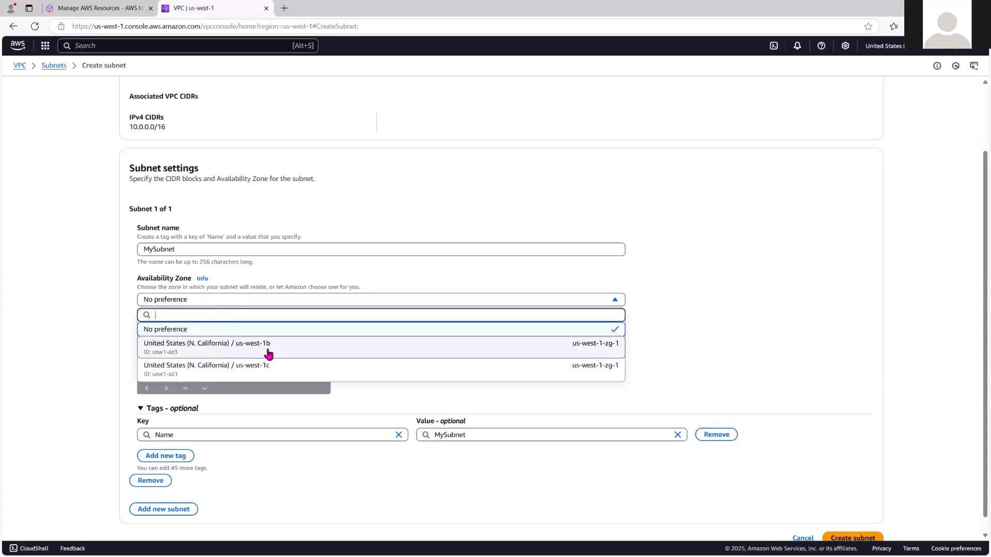
left_click(75, 291)
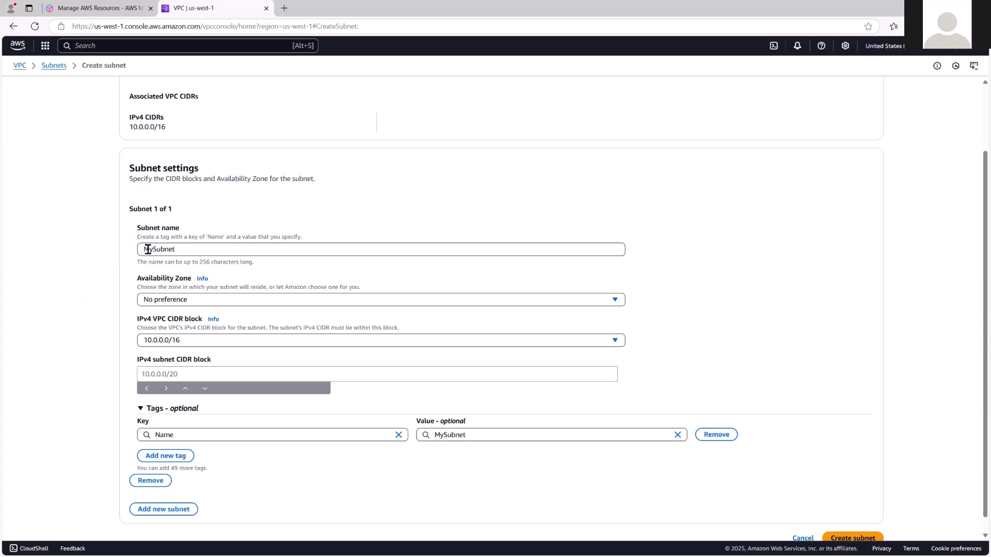
scroll(268, 300, "up", 2)
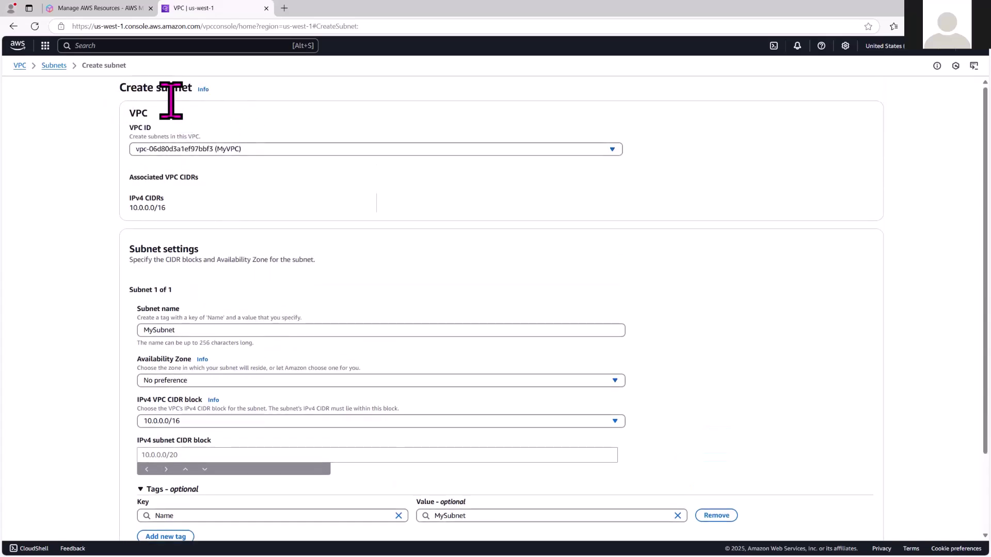
scroll(222, 253, "down", 2)
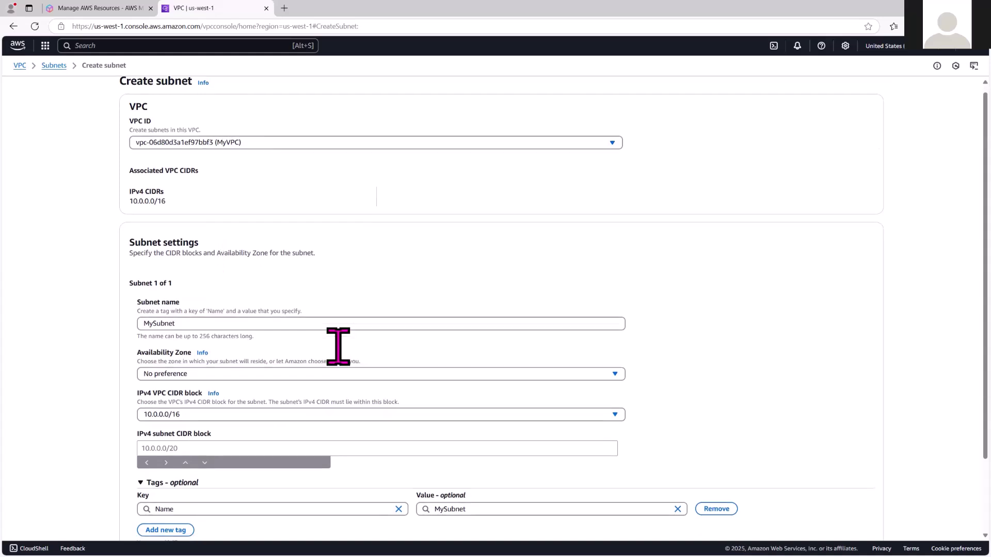
left_click(243, 284)
left_click(245, 333)
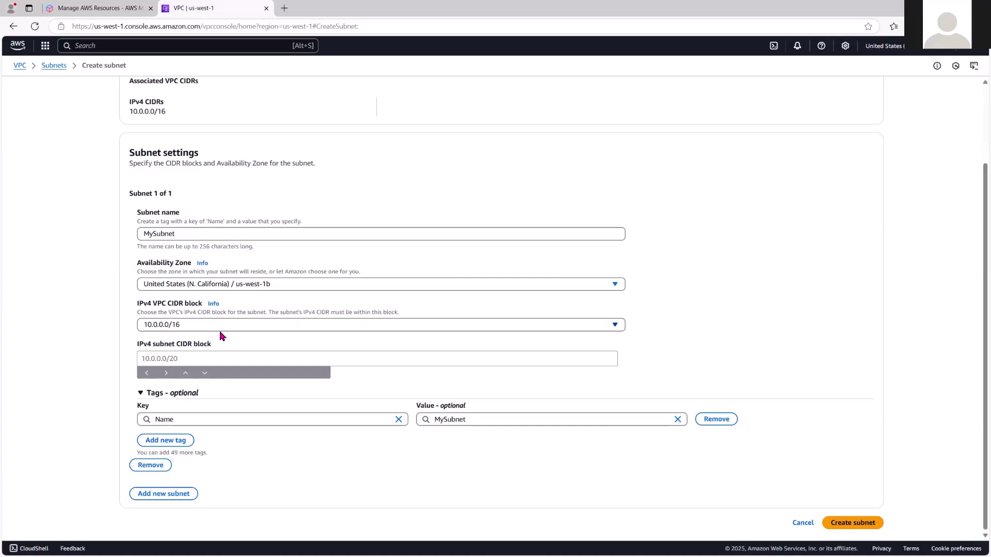
- Give the subnet the IPv4 CIDR block 10.0.1.0/24
left_click(185, 358)
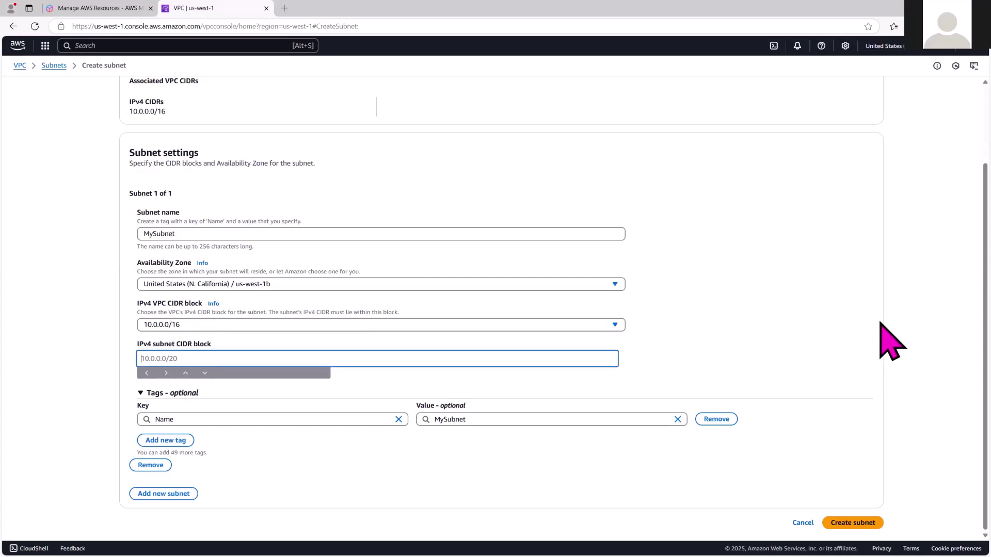
type("10.0.1.0/24")
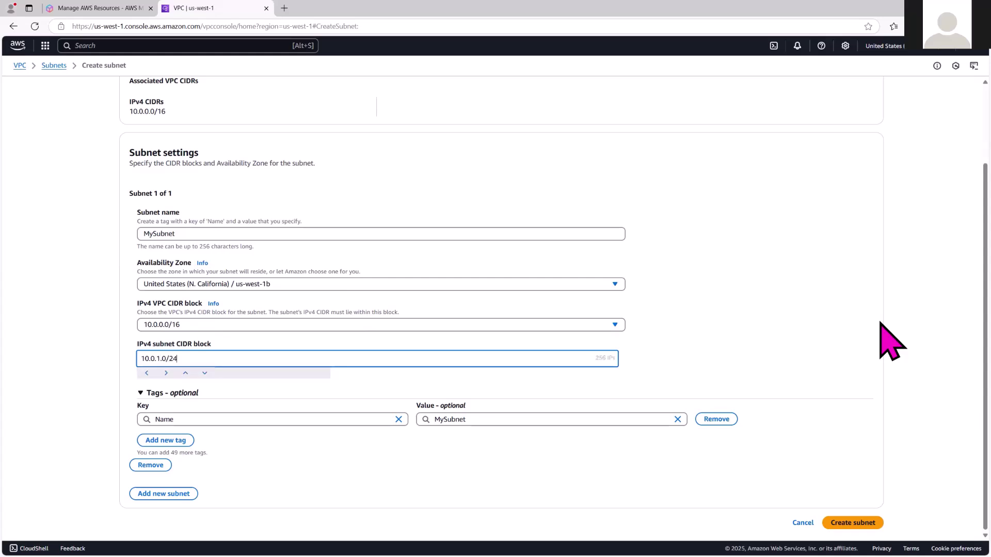
left_click(881, 323)
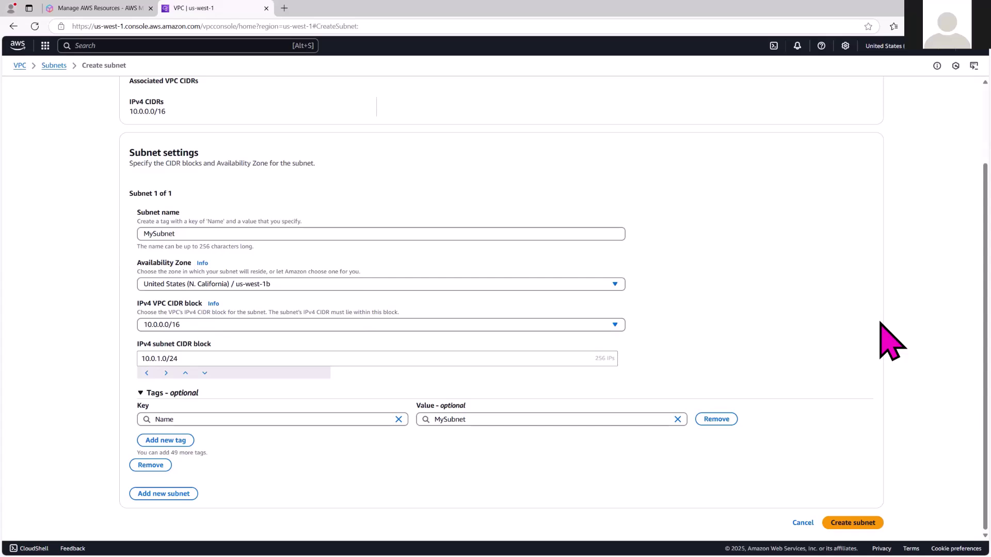
scroll(891, 340, "up", 2)
scroll(890, 341, "down", 2)
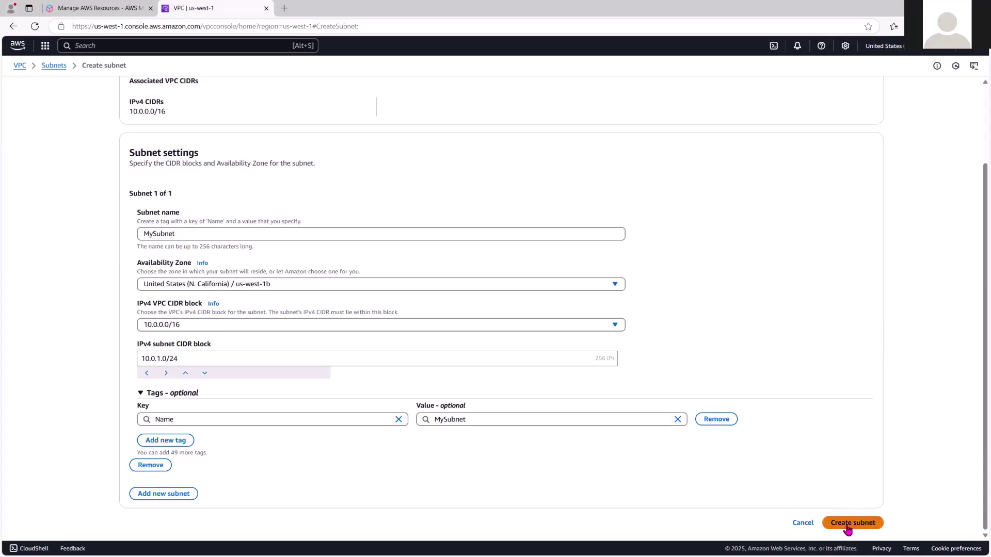
- Create MySubnet and scroll the Subnets table to review its 10.0.1.0/24 details in MyVPC
left_click(848, 531)
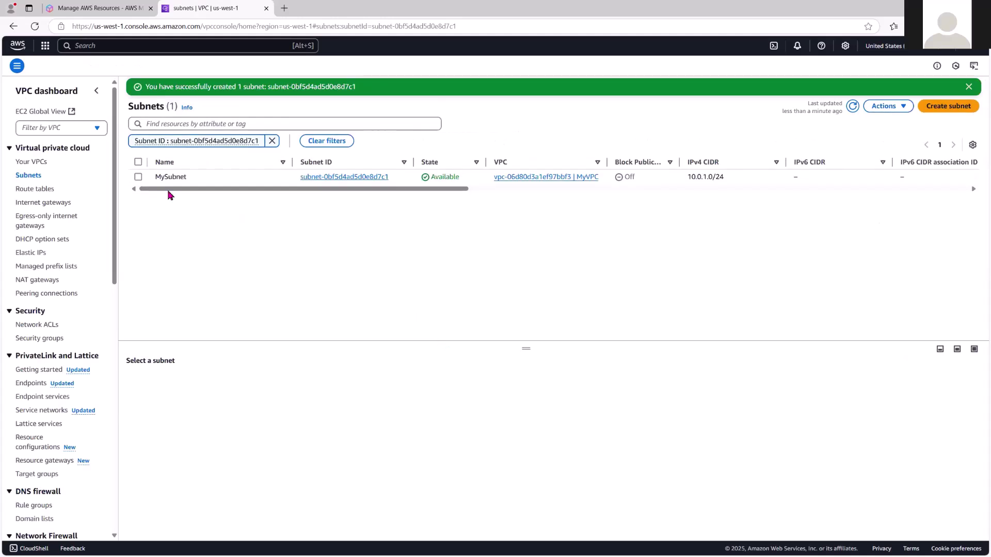
left_click_drag(324, 190, 375, 199)
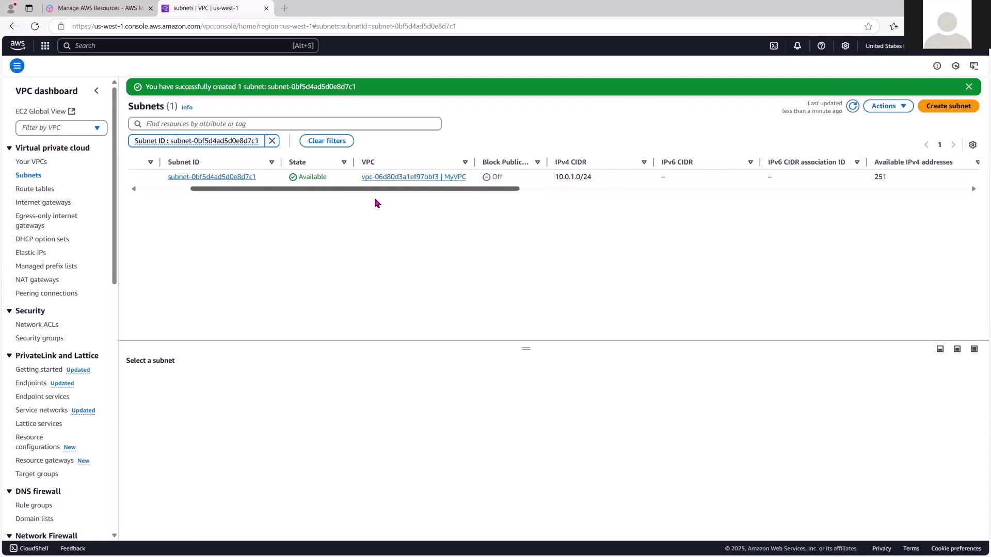
left_click_drag(376, 199, 575, 217)
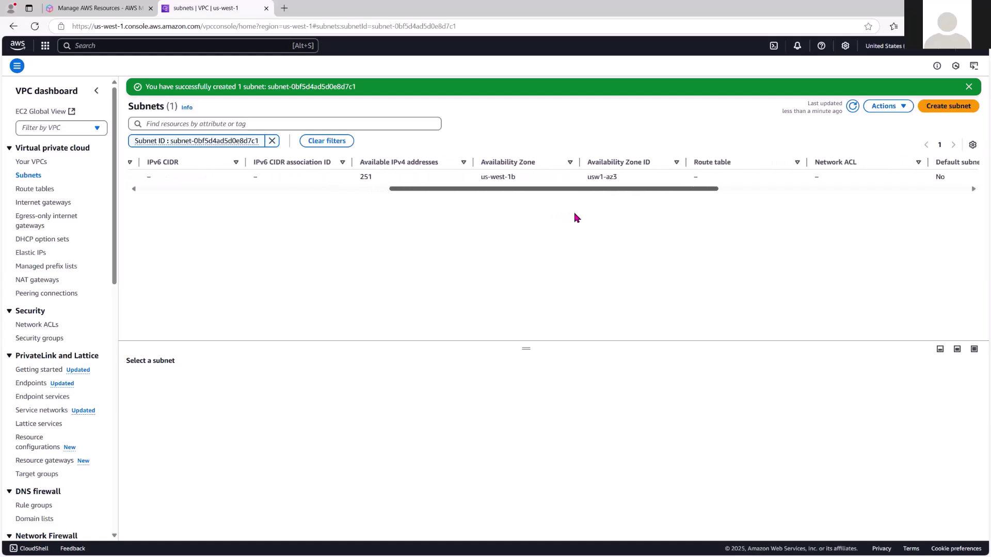
left_click_drag(553, 184, 333, 212)
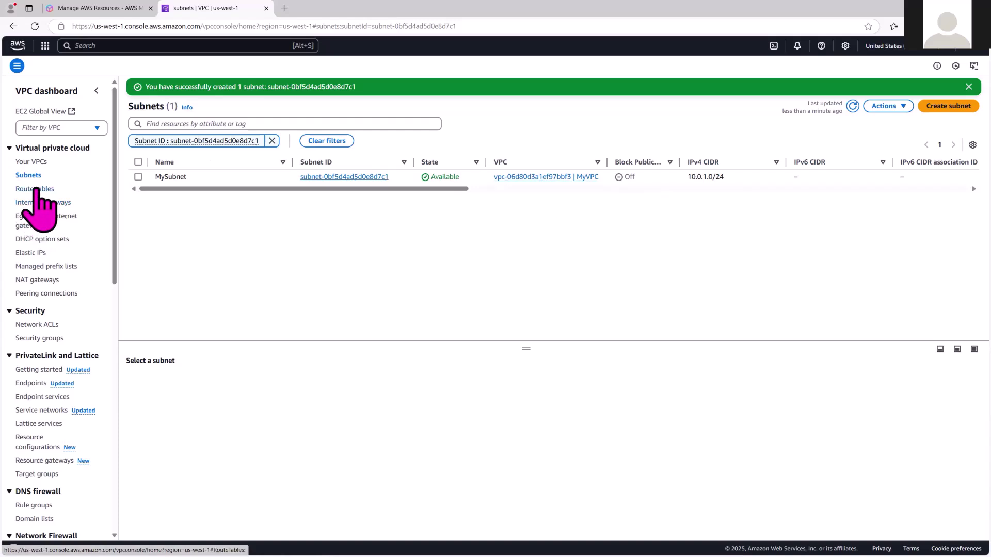
- Visit the Route tables page, then go to the Internet gateways list
left_click(35, 189)
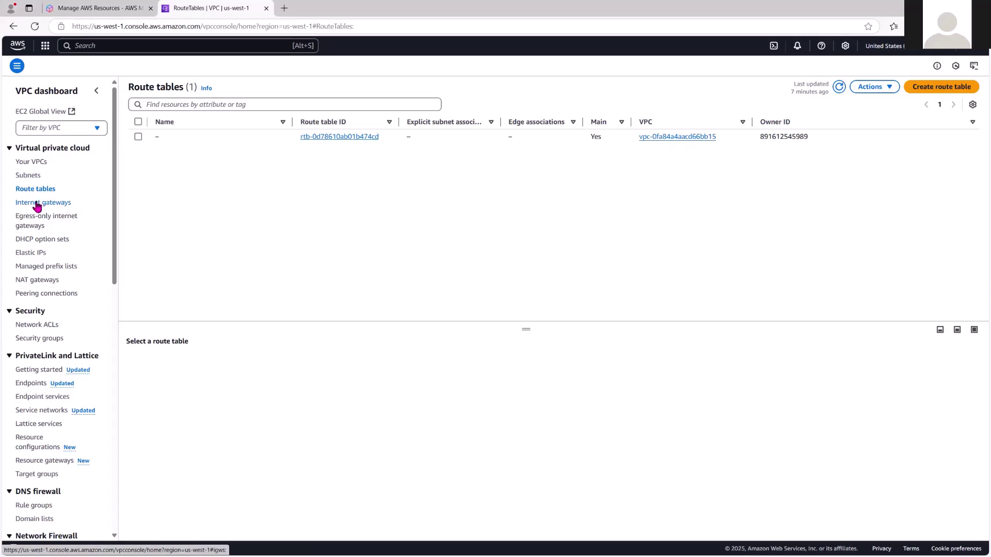
left_click(37, 206)
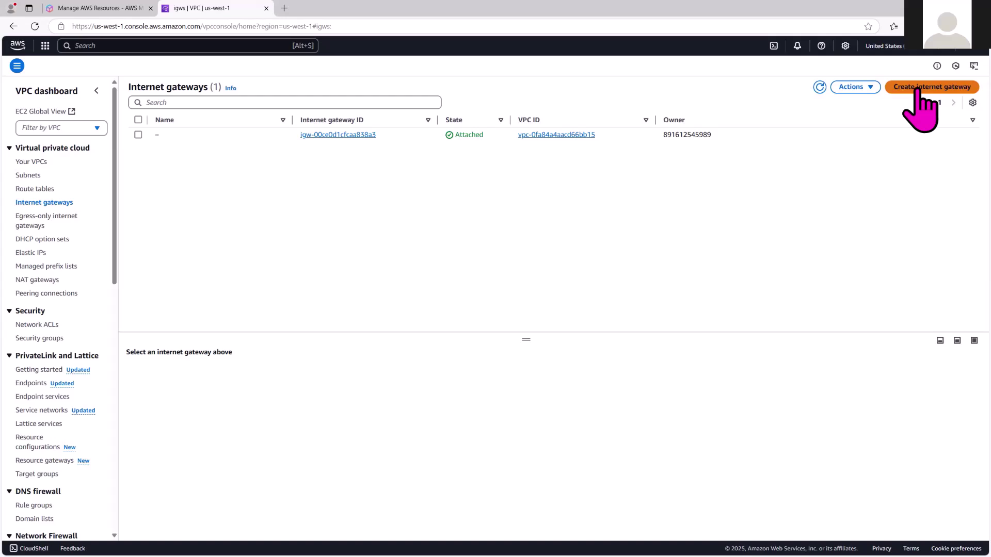
- Create a new internet gateway with the Name tag MyIGW
left_click(923, 89)
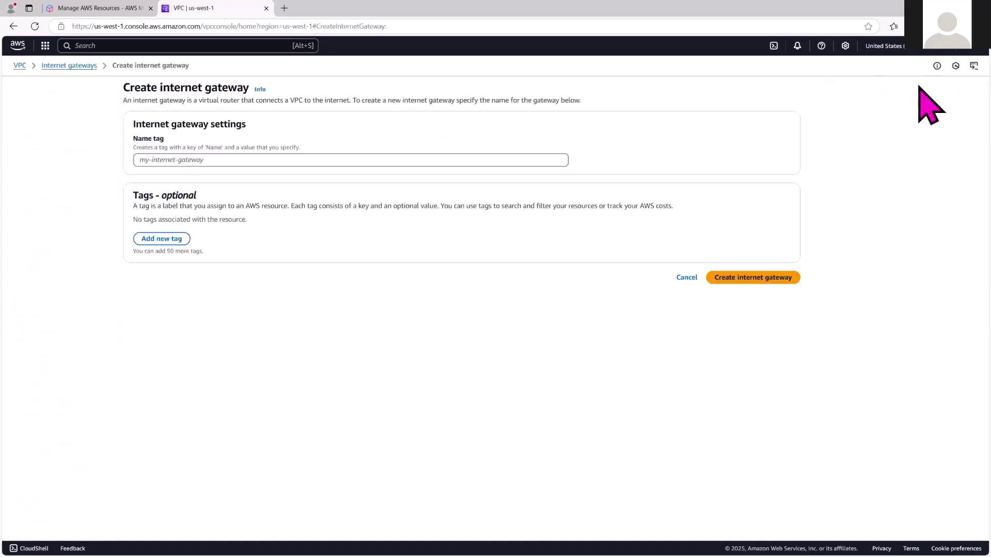
left_click(449, 160)
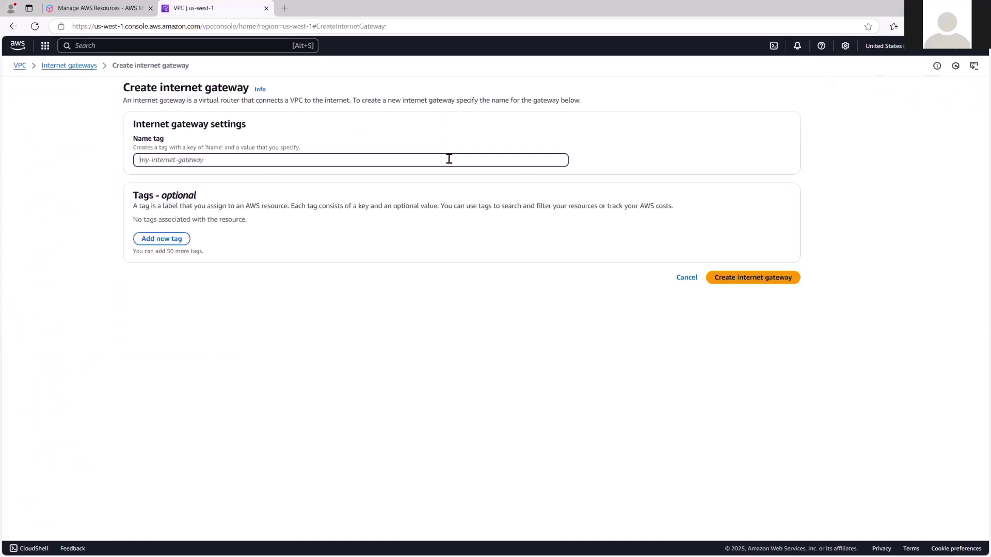
type("M")
key("Caps_Lock")
type("Y")
key("Caps_Lock")
key("BackSpace")
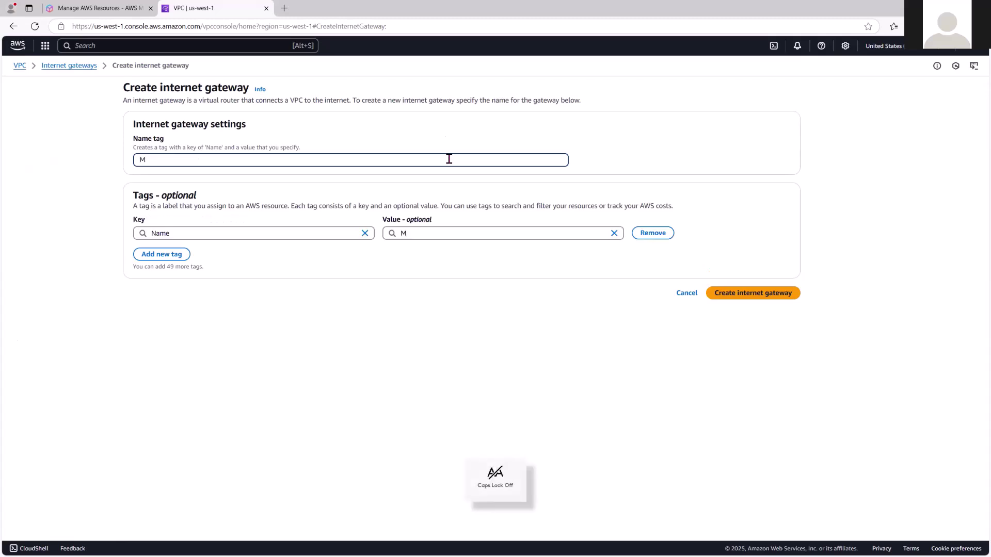
type("y")
key("Caps_Lock")
type("IGW")
left_click(284, 356)
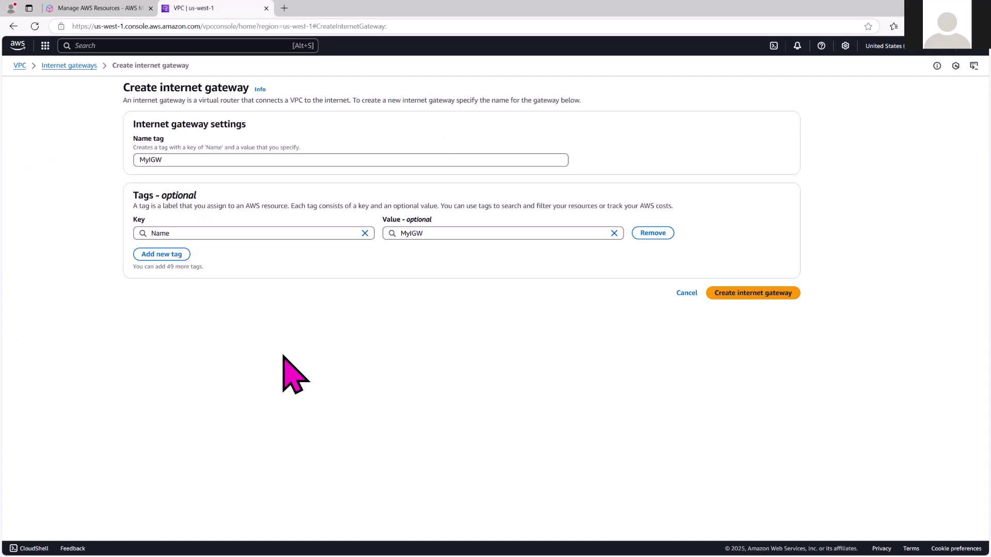
left_click(757, 293)
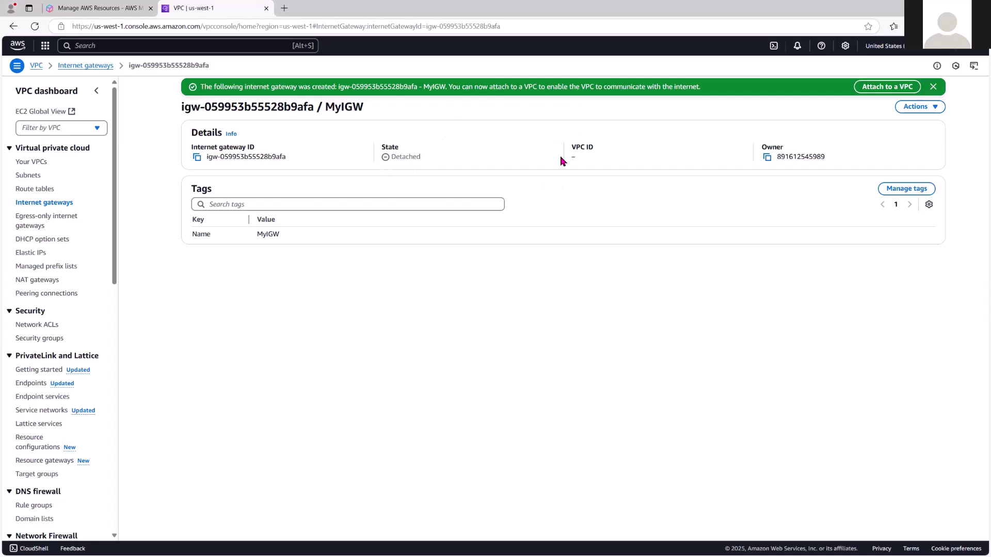
- Open MyIGW's details page from the Internet gateways list and show its Actions menu
left_click(933, 87)
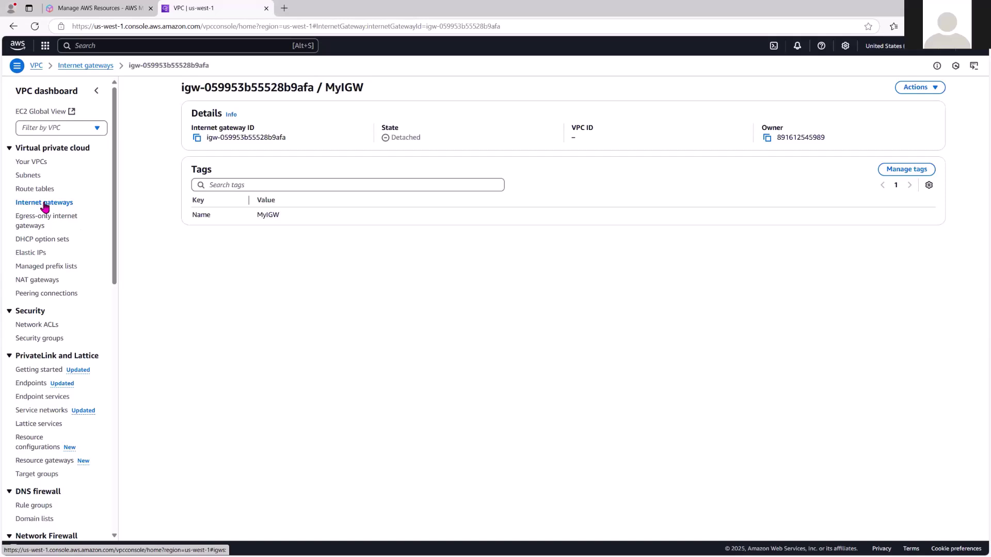
left_click(45, 205)
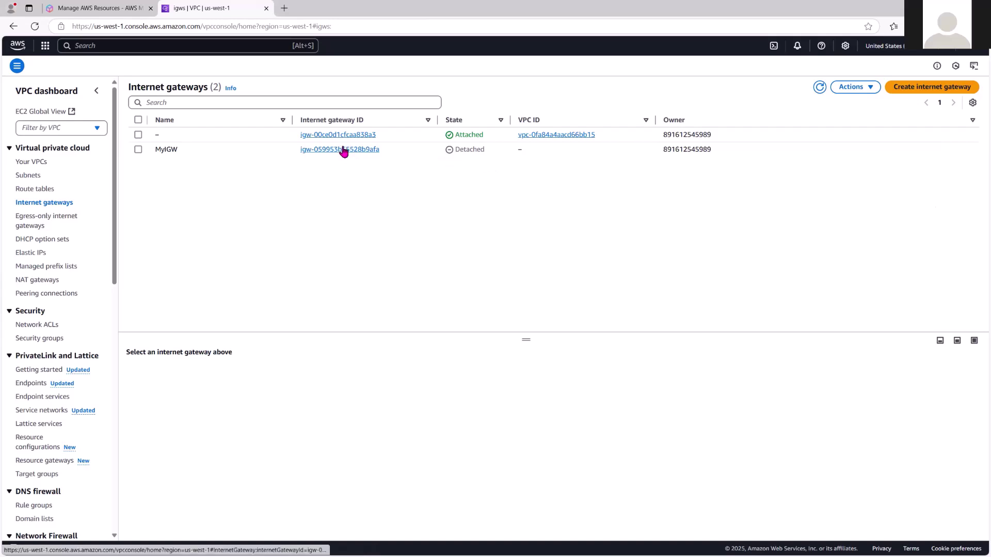
left_click(344, 151)
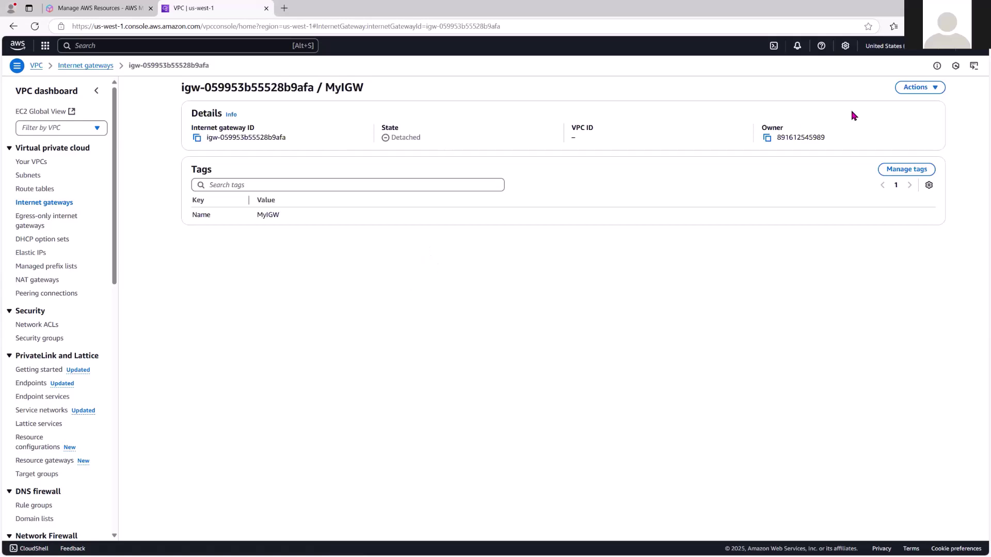
left_click(936, 87)
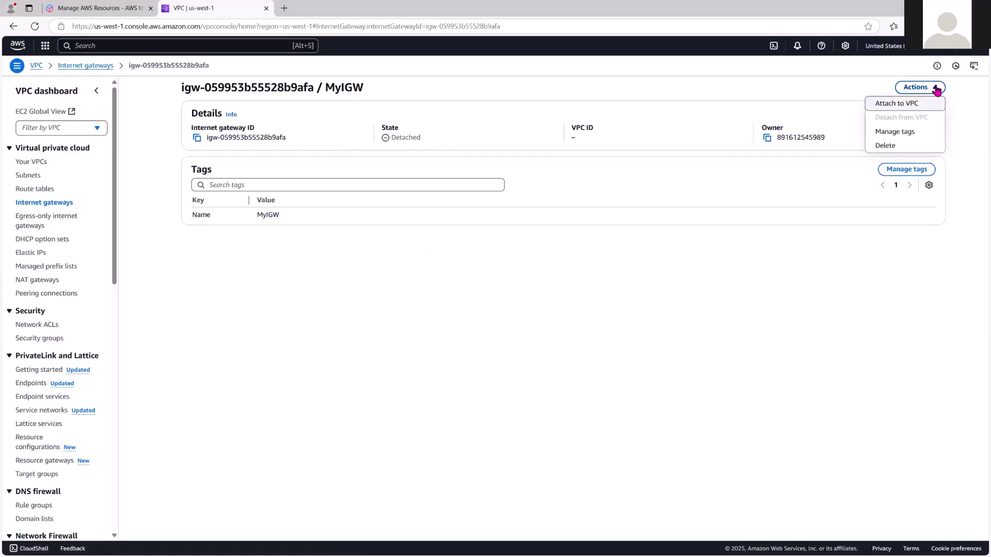
- Attach MyIGW to vpc-06d80d3a1ef97bbf3 (MyVPC)
left_click(902, 106)
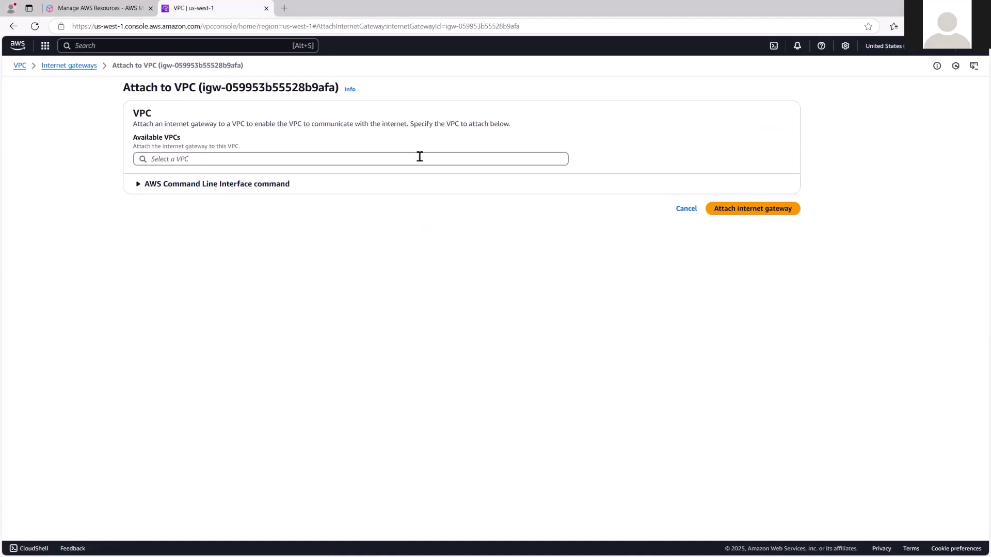
left_click(183, 158)
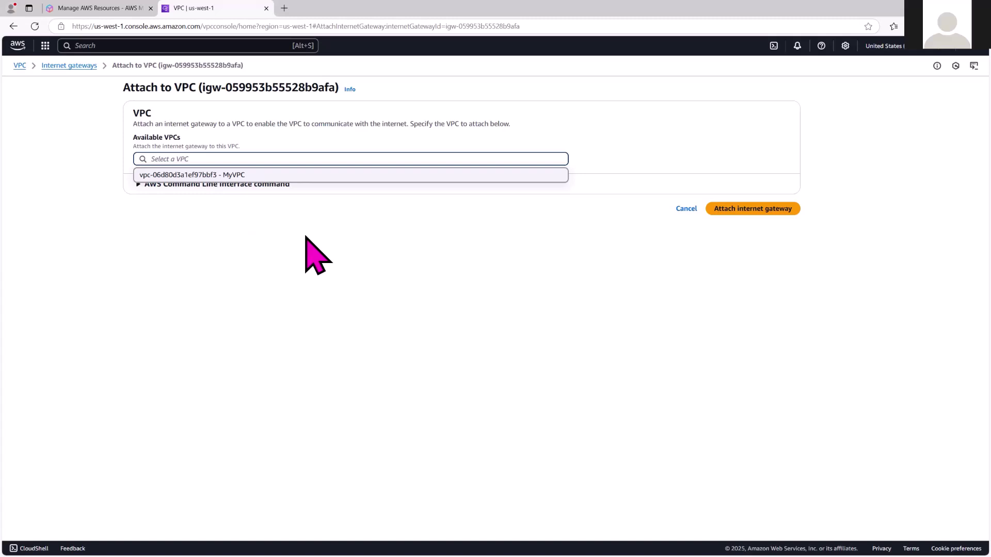
left_click(239, 178)
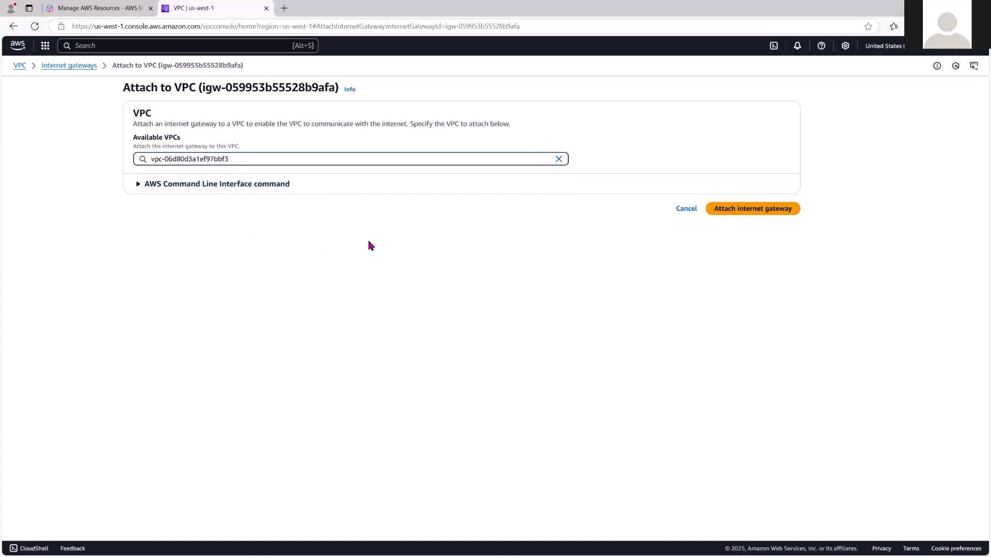
left_click(753, 213)
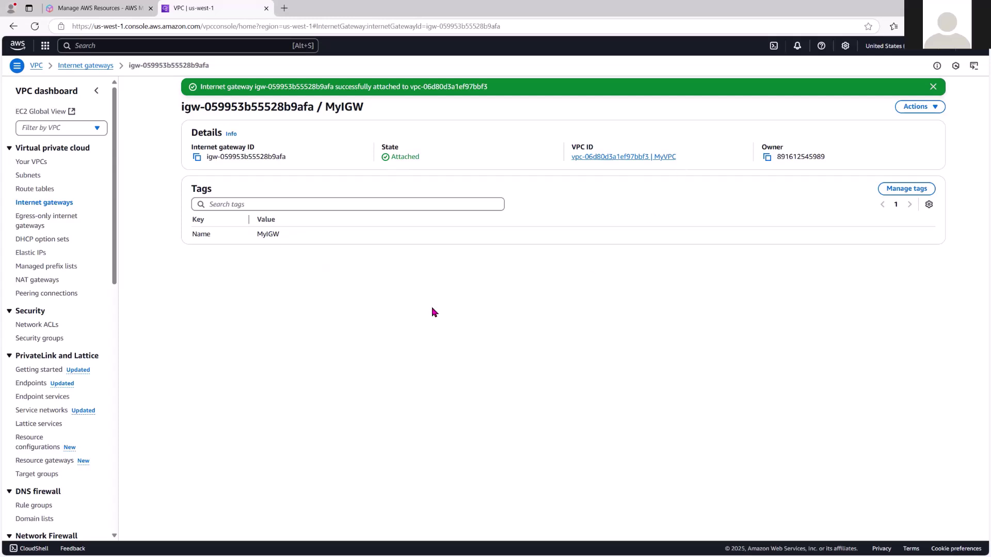
- Go from Internet gateways to Route tables, showing the default VPC's main table
left_click(44, 206)
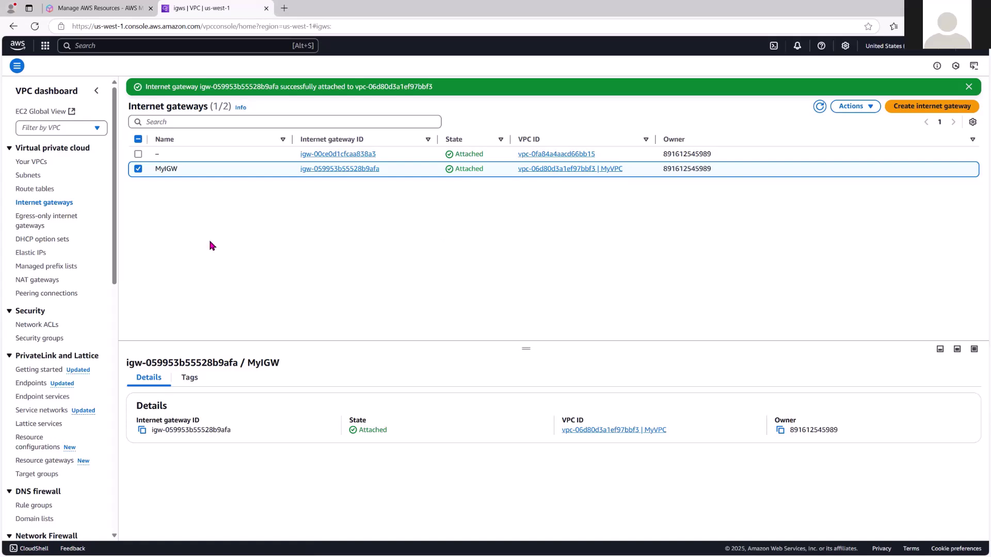
left_click(36, 189)
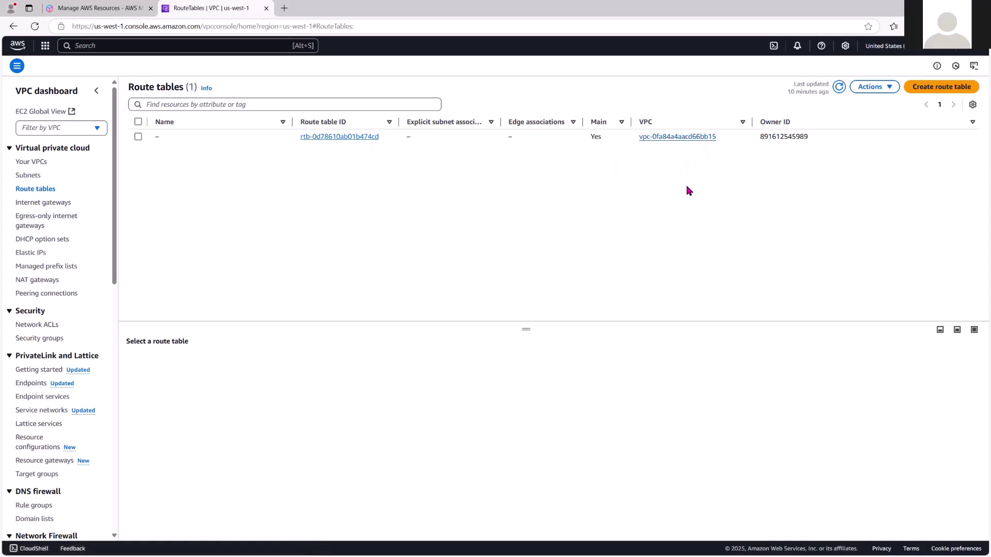
- Start a new route table and name it MyRouteTable
left_click(946, 89)
left_click(394, 161)
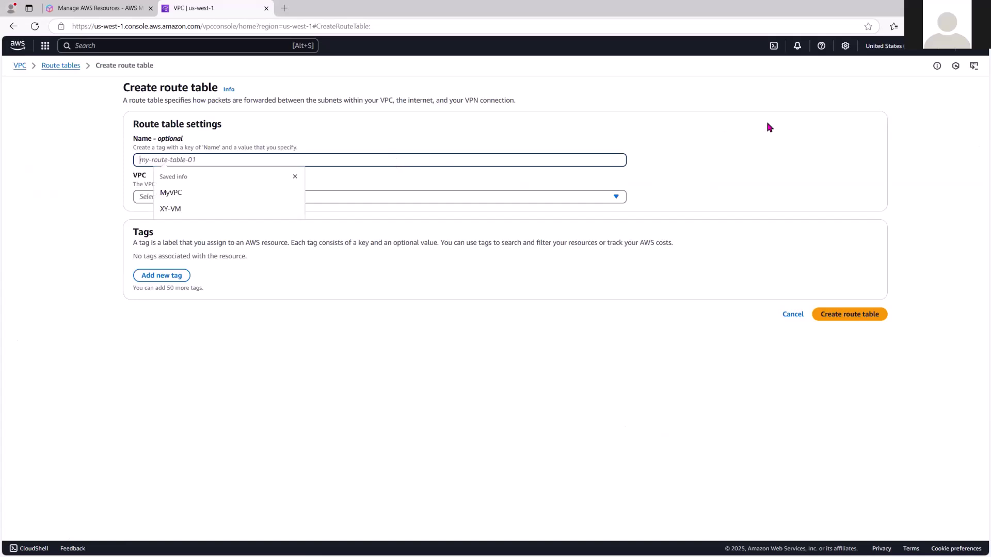
key("Caps_Lock")
type("m")
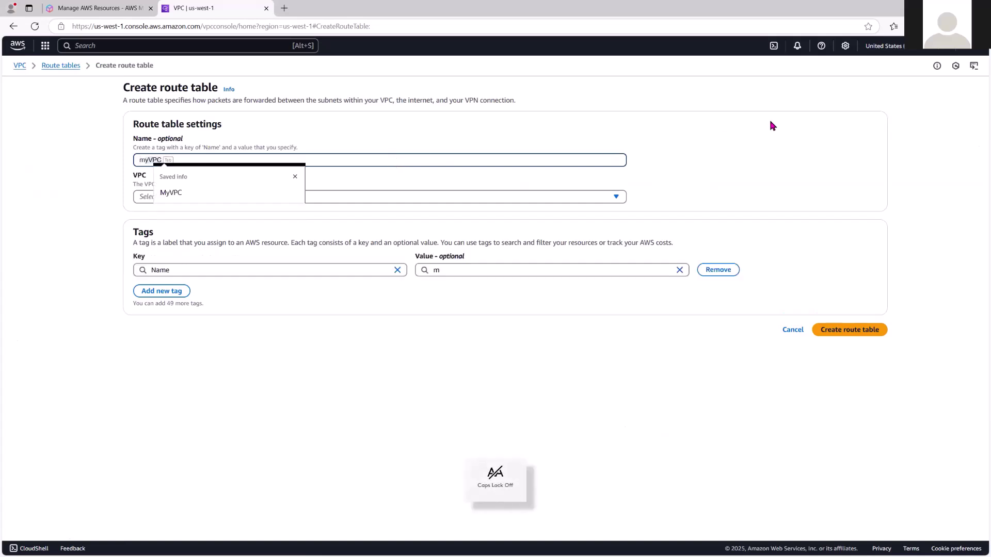
key("Caps_Lock")
type("Y")
key("BackSpace")
key("BackSpace")
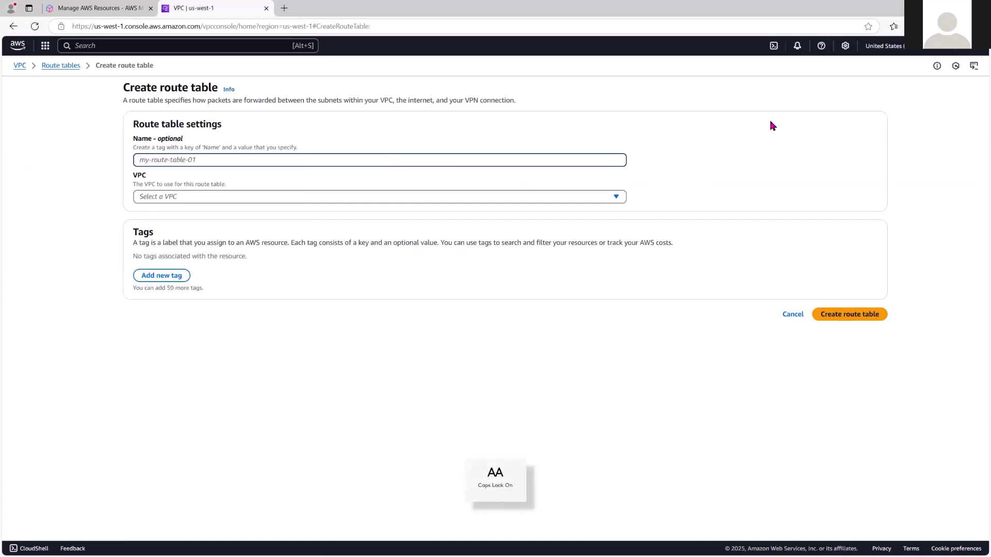
type("My")
key("Caps_Lock")
key("Caps_Lock")
type("R")
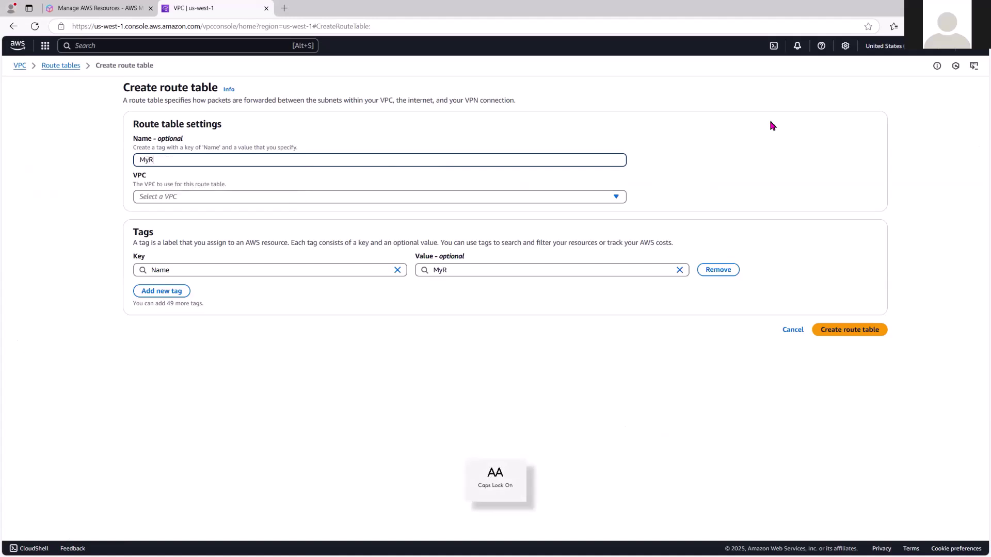
key("Caps_Lock")
key("Caps_Lock")
type("OUT")
key("BackSpace")
key("BackSpace")
key("BackSpace")
key("Caps_Lock")
type("oute")
key("Caps_Lock")
type("T")
key("Caps_Lock")
type("able")
left_click(770, 123)
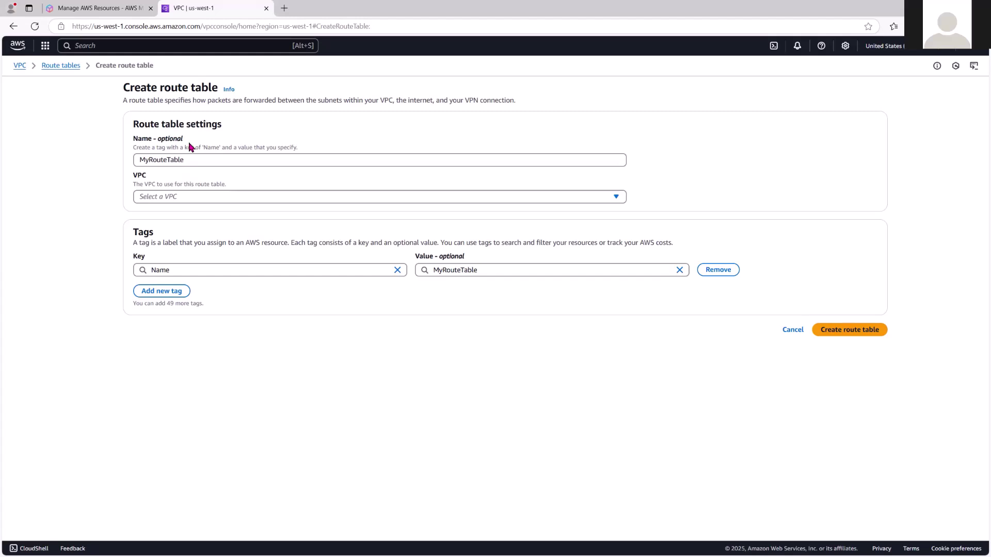
- Assign the route table to MyVPC and create it
left_click(282, 201)
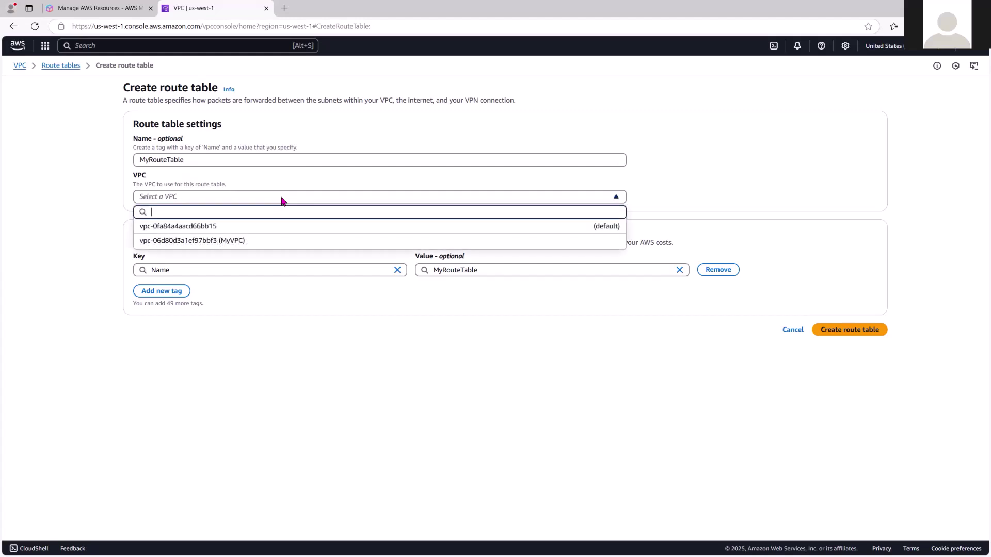
left_click(258, 243)
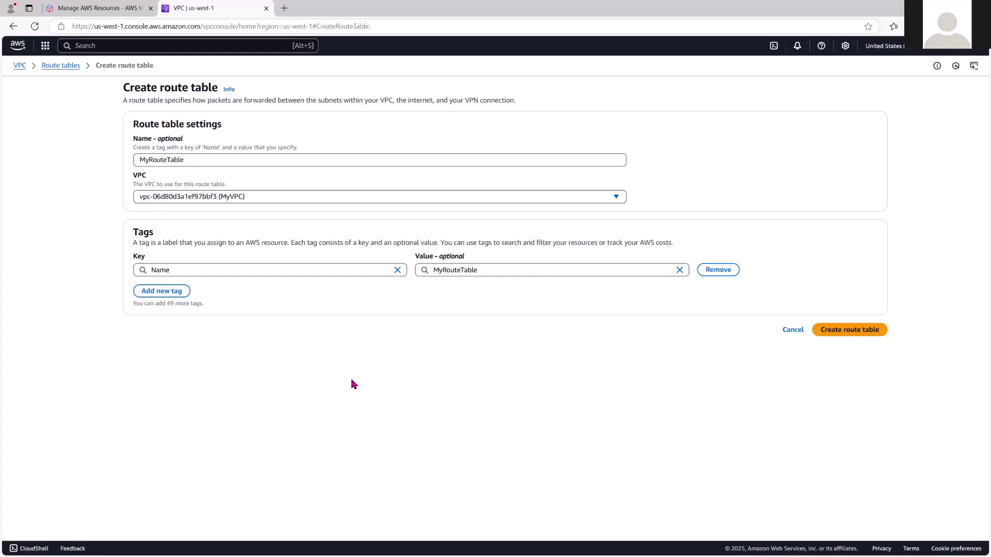
left_click(847, 335)
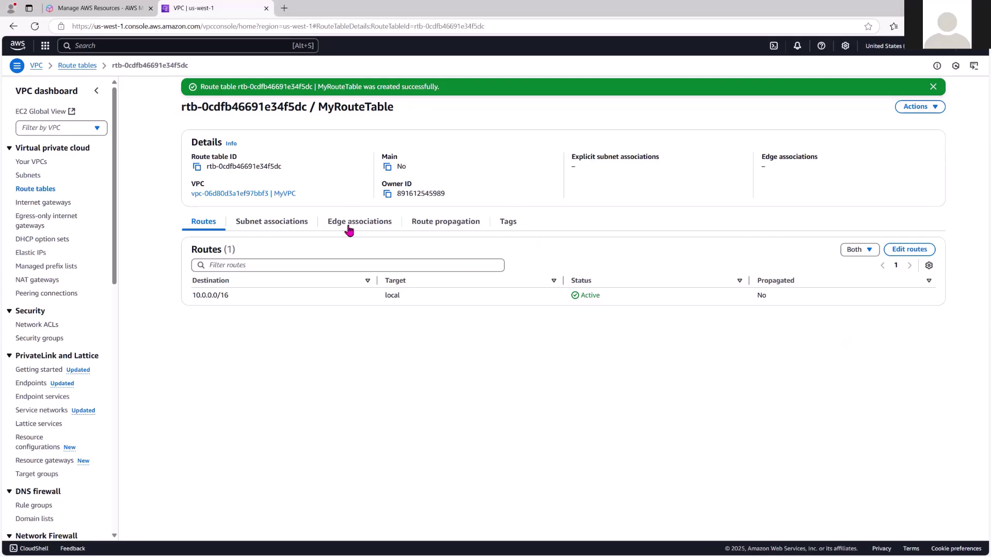
- Show the Your VPCs list with MyVPC (10.0.0.0/16) and the default VPC
left_click(29, 162)
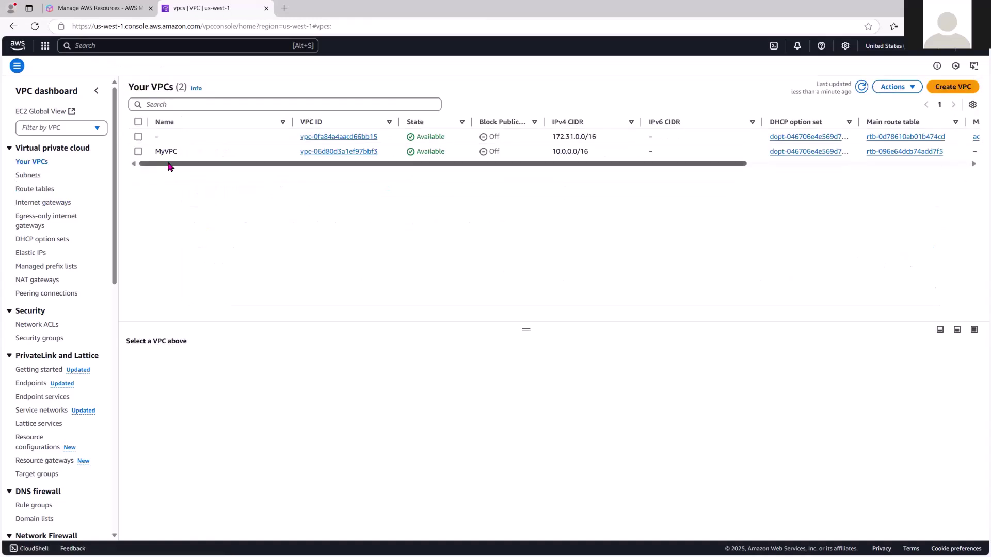
- Review the Subnets table and Internet gateways, then open Route tables listing MyRouteTable
left_click(28, 176)
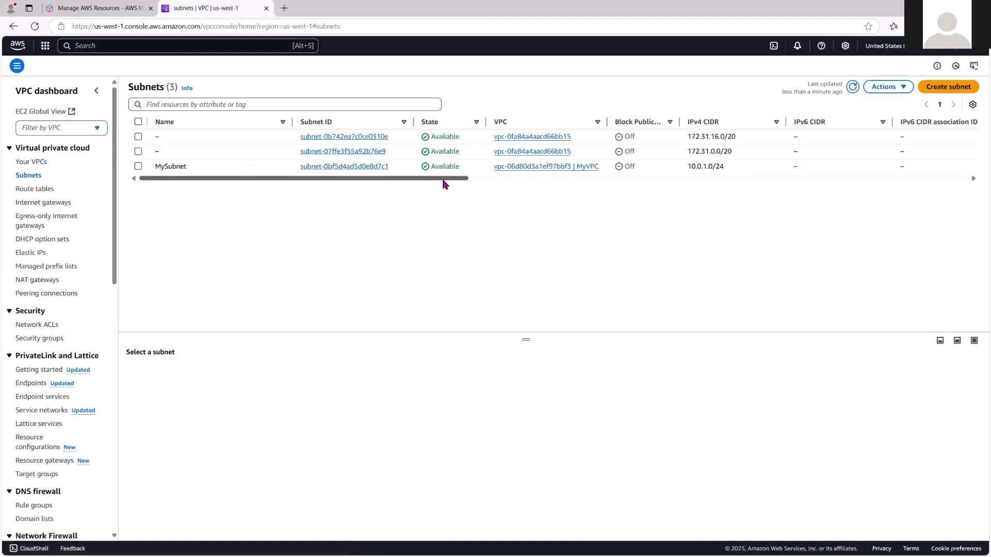
left_click_drag(467, 180, 619, 200)
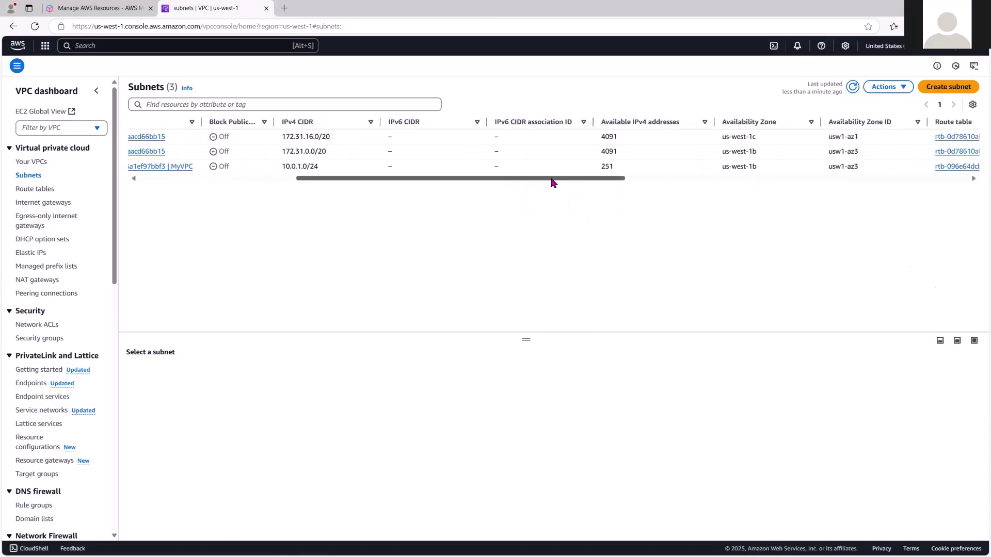
left_click_drag(553, 184, 326, 181)
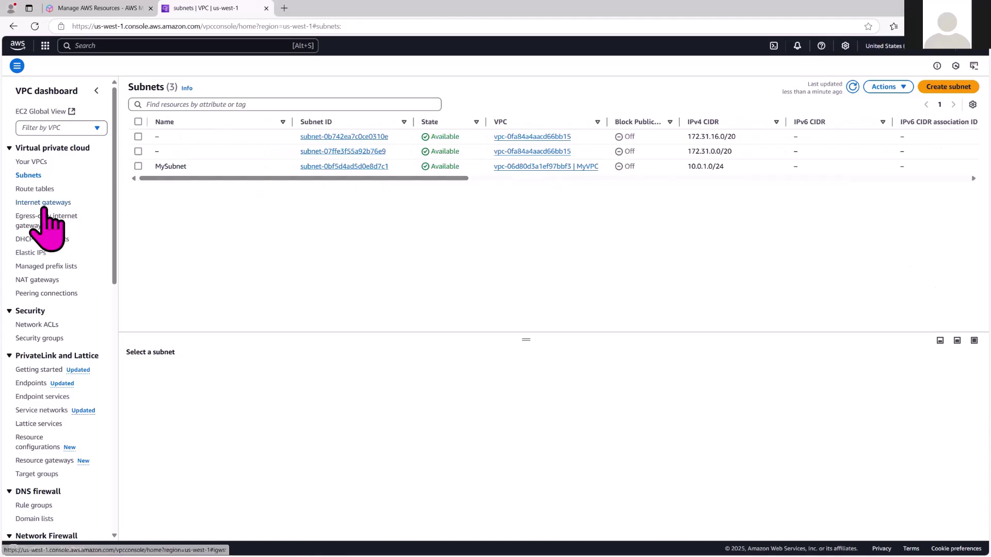
left_click(44, 203)
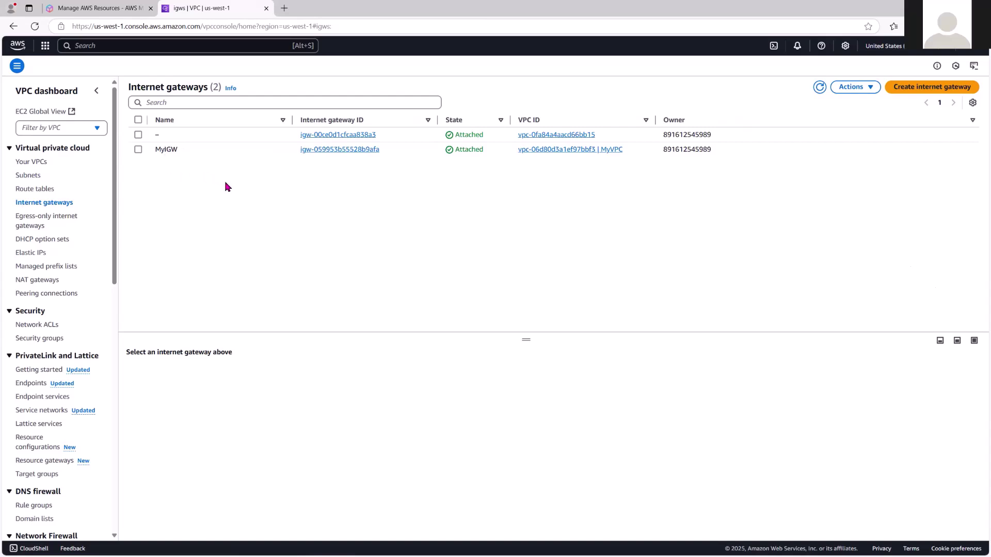
left_click(33, 190)
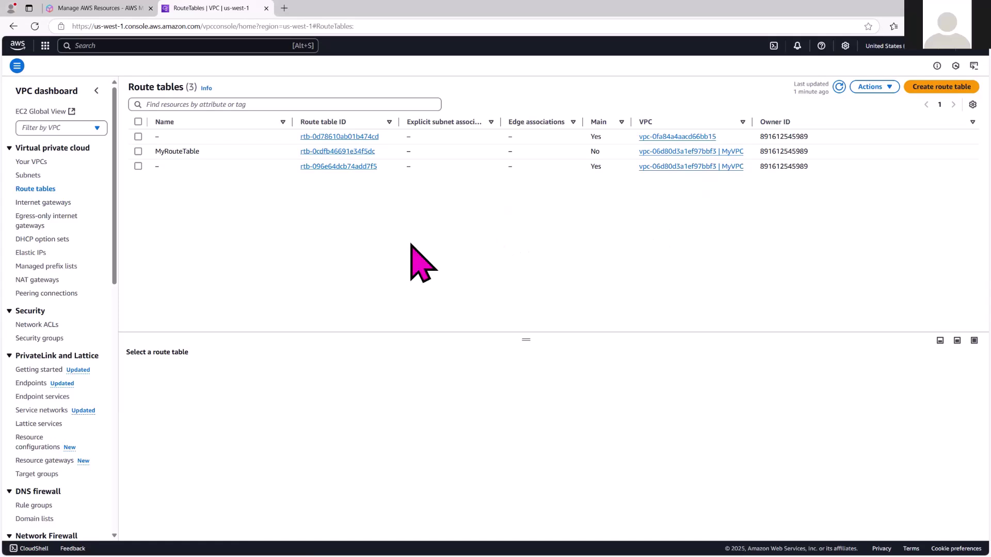
- Select MyRouteTable in the list and open its details page
left_click(138, 152)
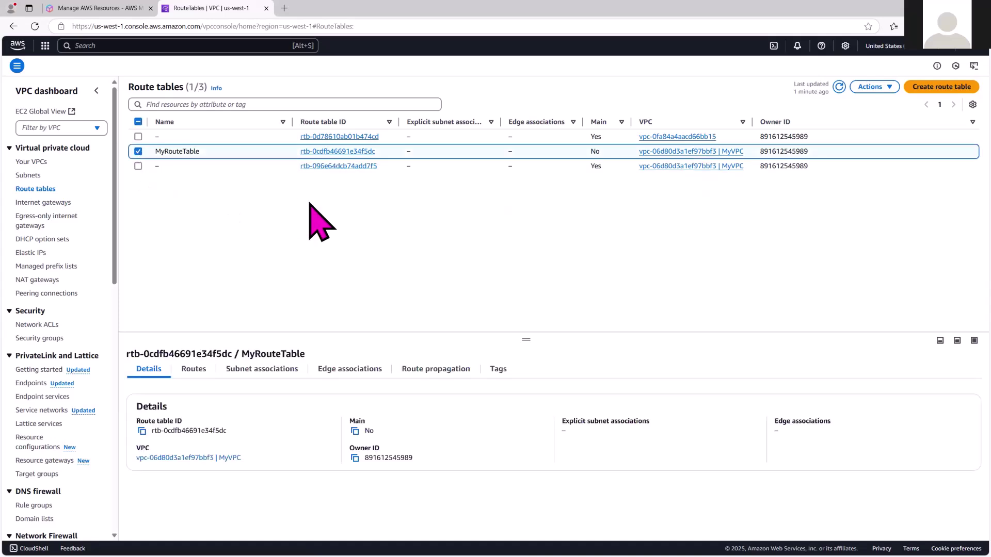
left_click(139, 152)
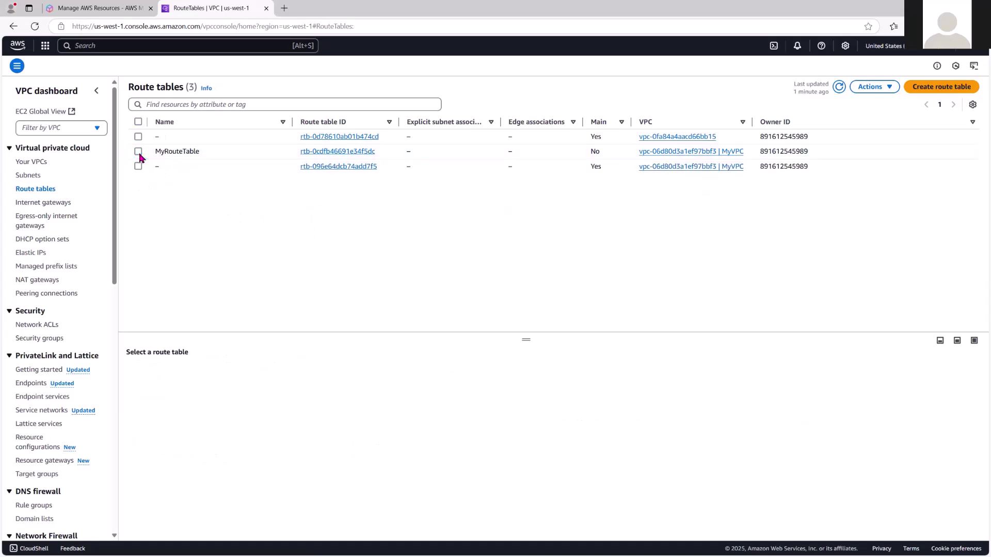
left_click(139, 152)
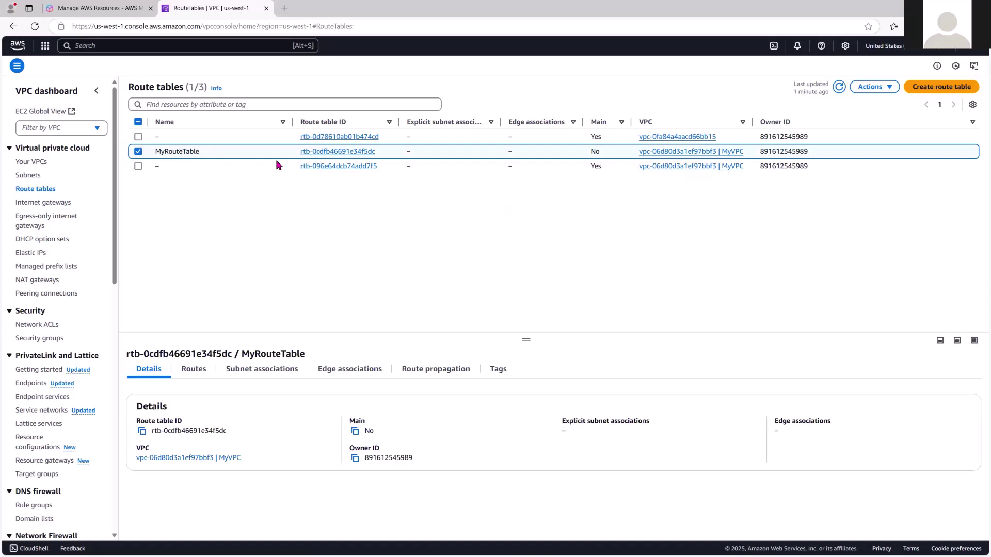
left_click(323, 152)
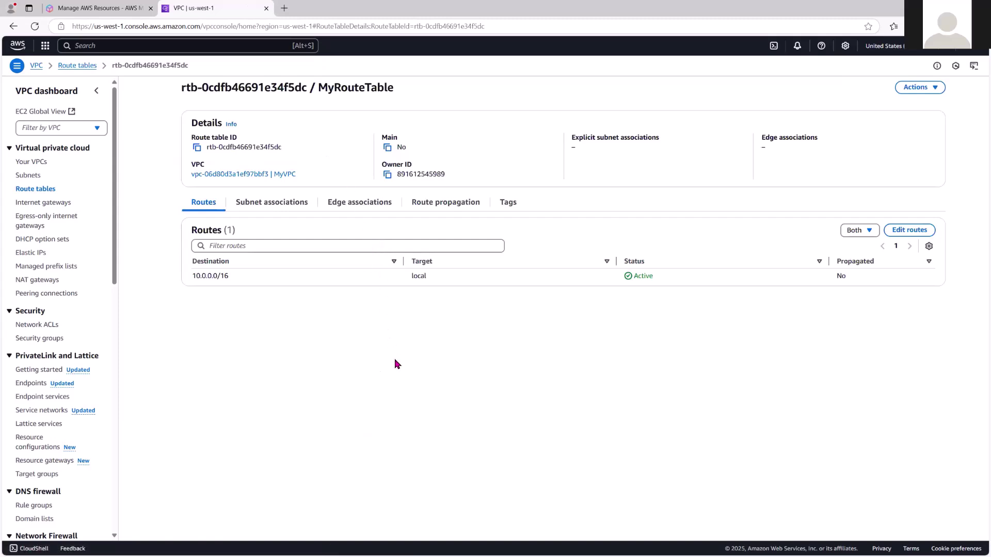
- Open MyRouteTable's subnet association editor listing MySubnet (10.0.1.0/24)
left_click(274, 205)
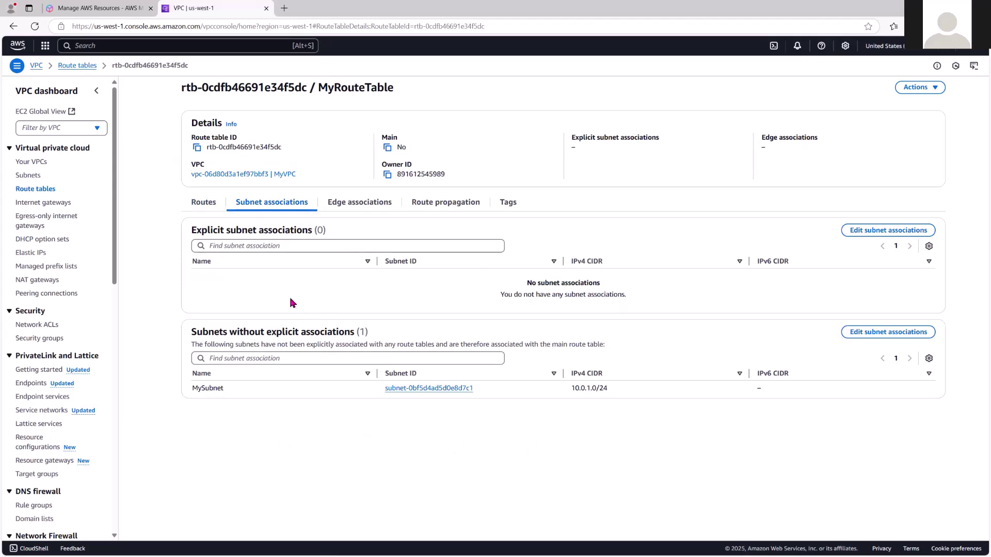
left_click(282, 246)
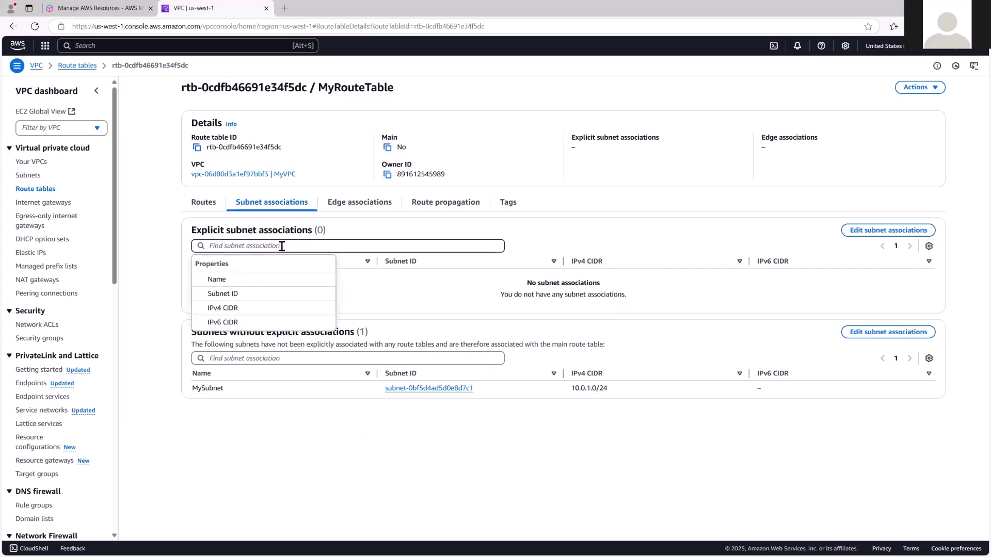
left_click(145, 305)
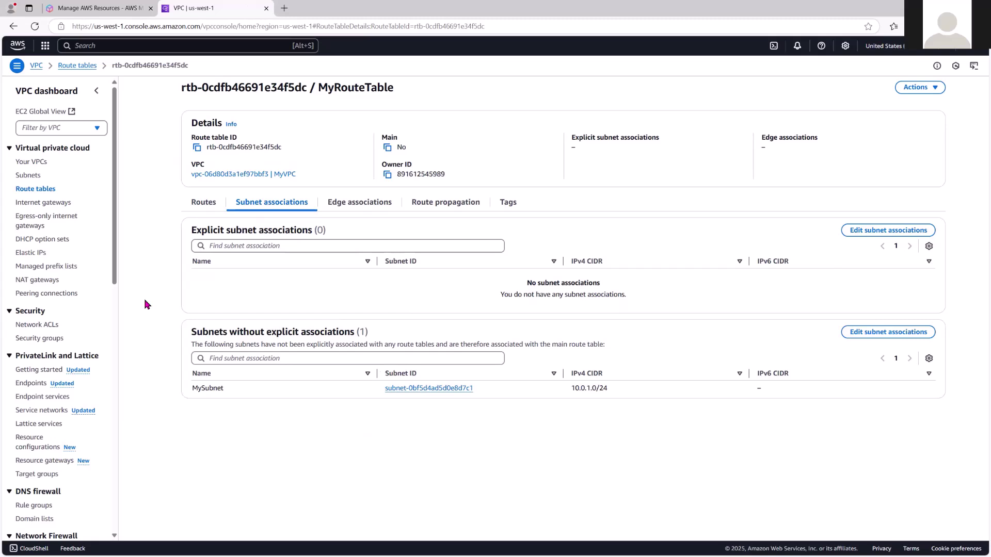
left_click(916, 232)
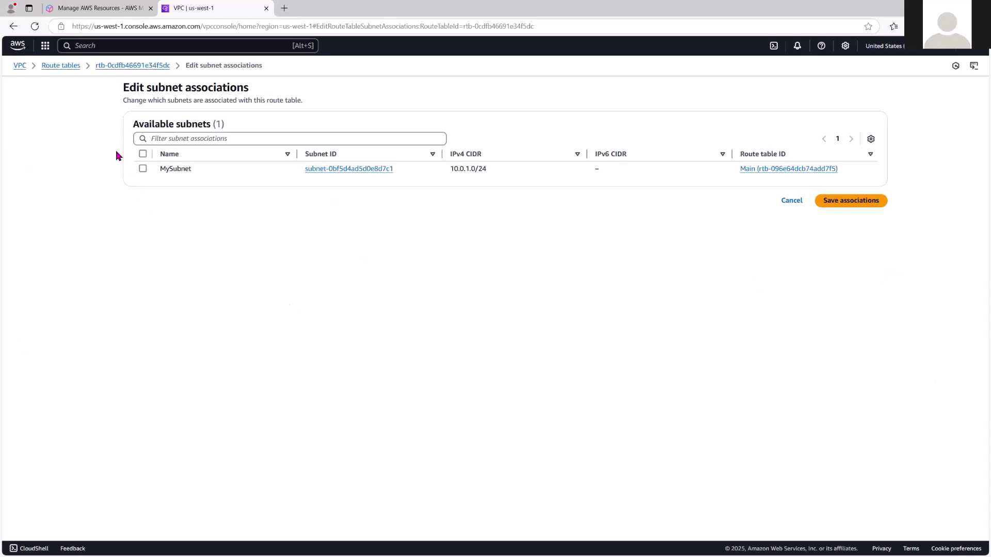
left_click(60, 67)
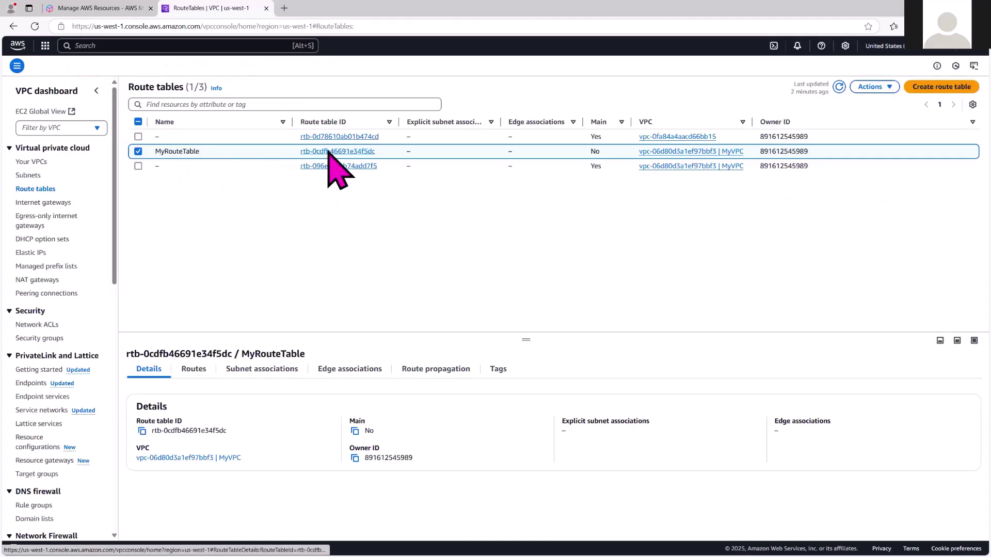
left_click(334, 151)
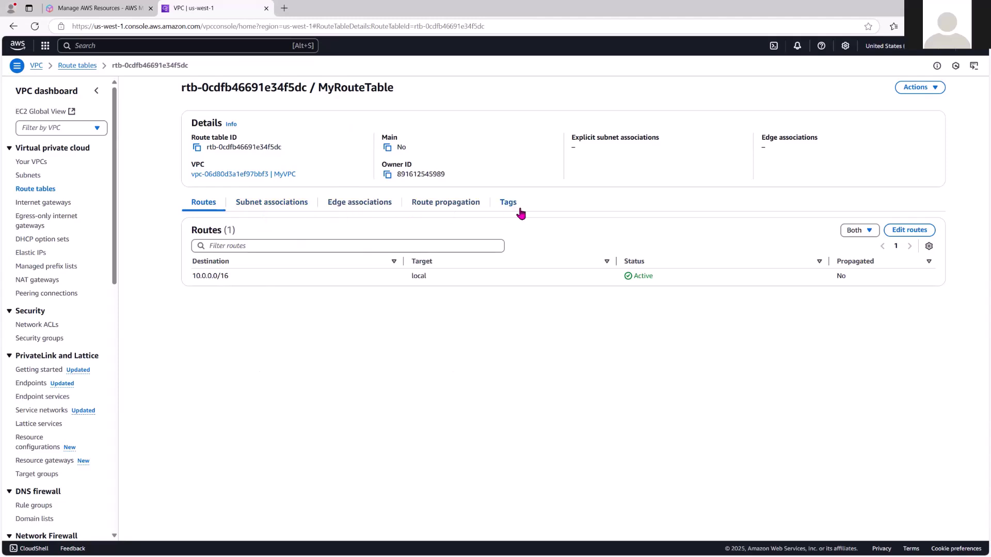
left_click(271, 205)
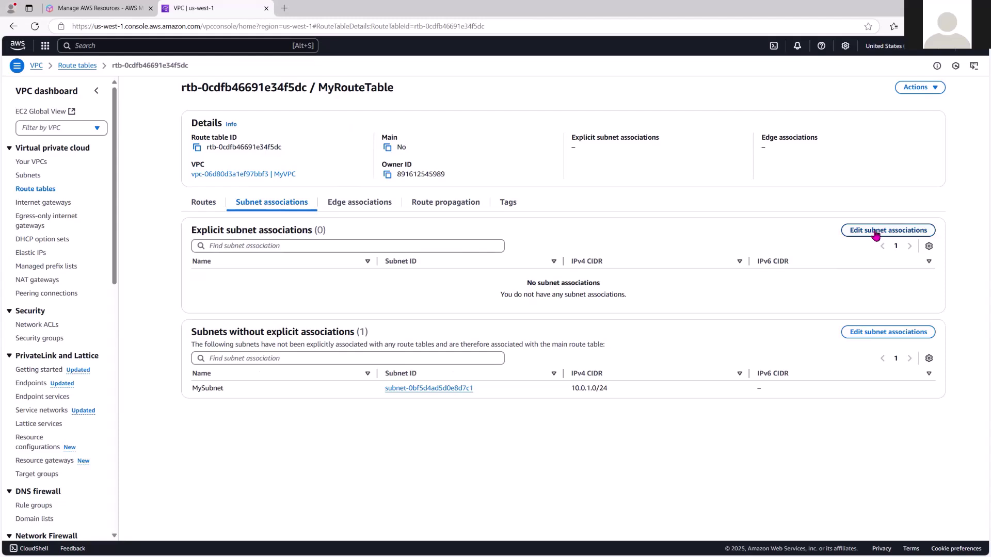
left_click(876, 234)
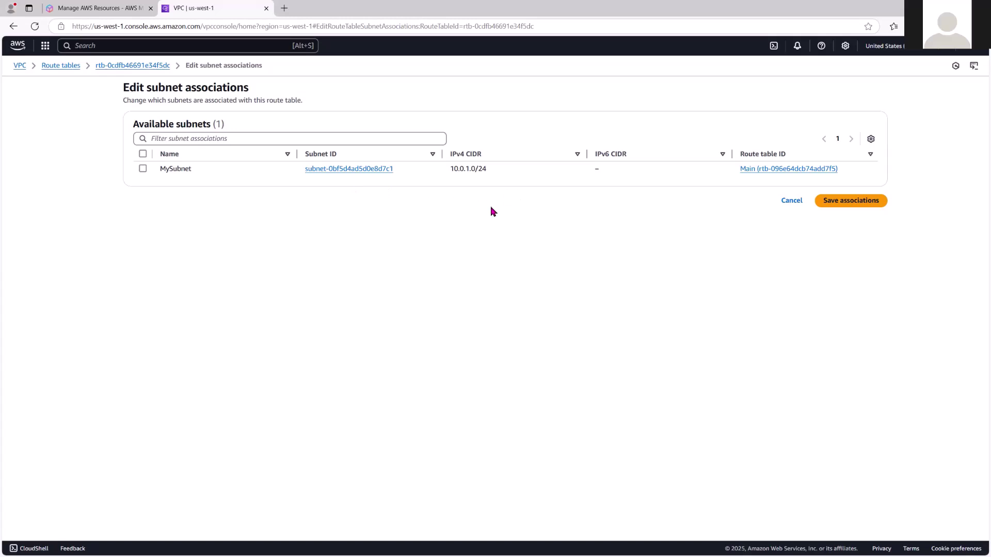
- Explicitly associate MySubnet (10.0.1.0/24) with MyRouteTable and verify it in Subnet associations
left_click(143, 171)
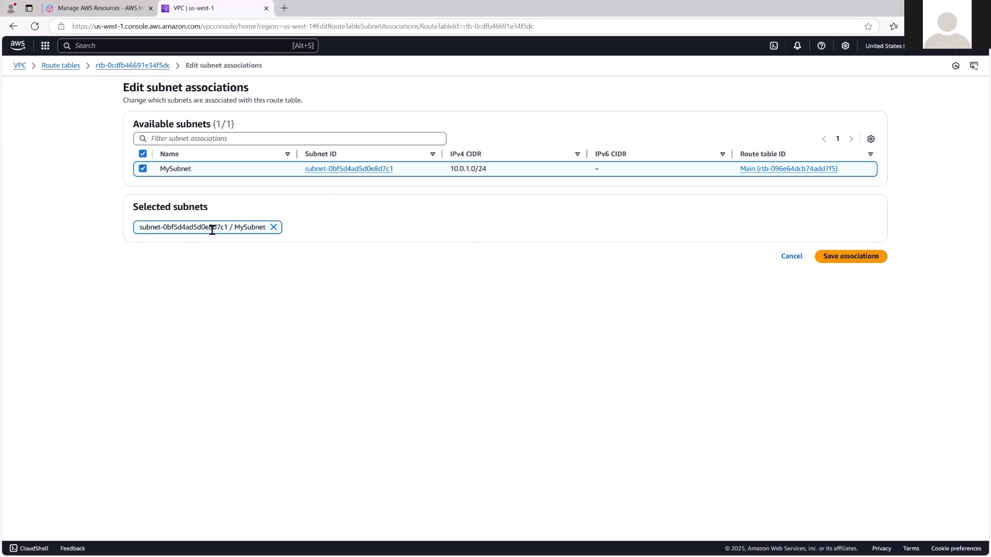
left_click(848, 262)
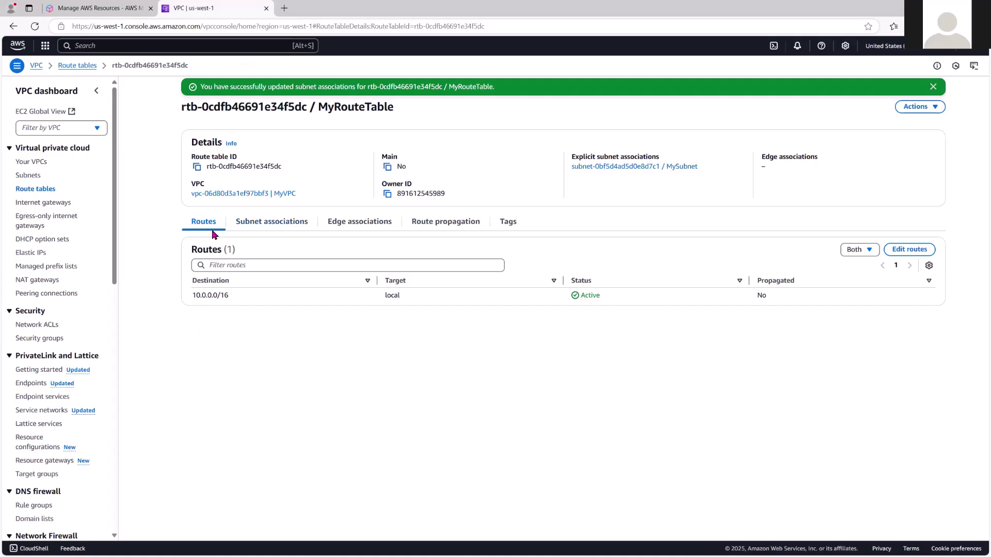
left_click(273, 226)
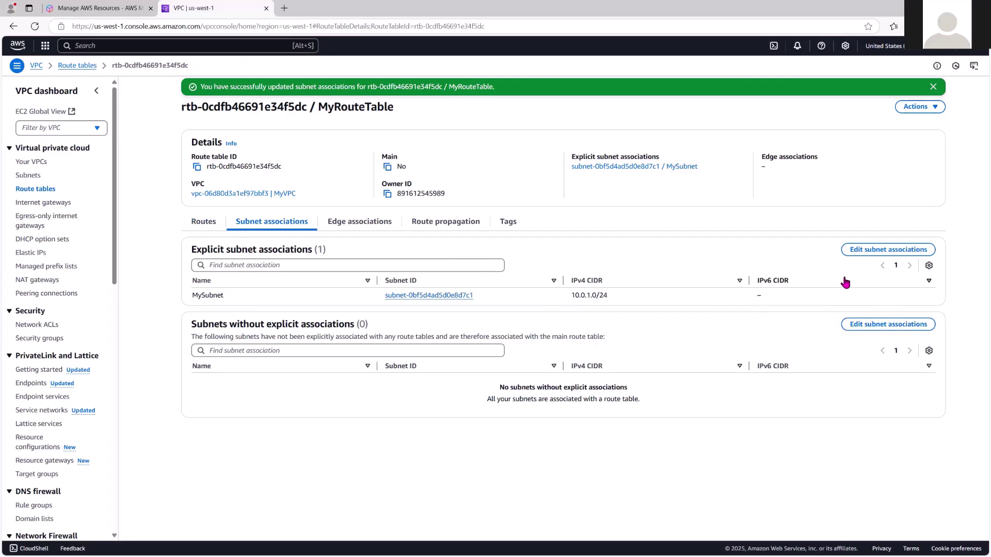
- Back out of the subnet association editor without changes, keeping MySubnet associated with MyRouteTable
left_click(874, 253)
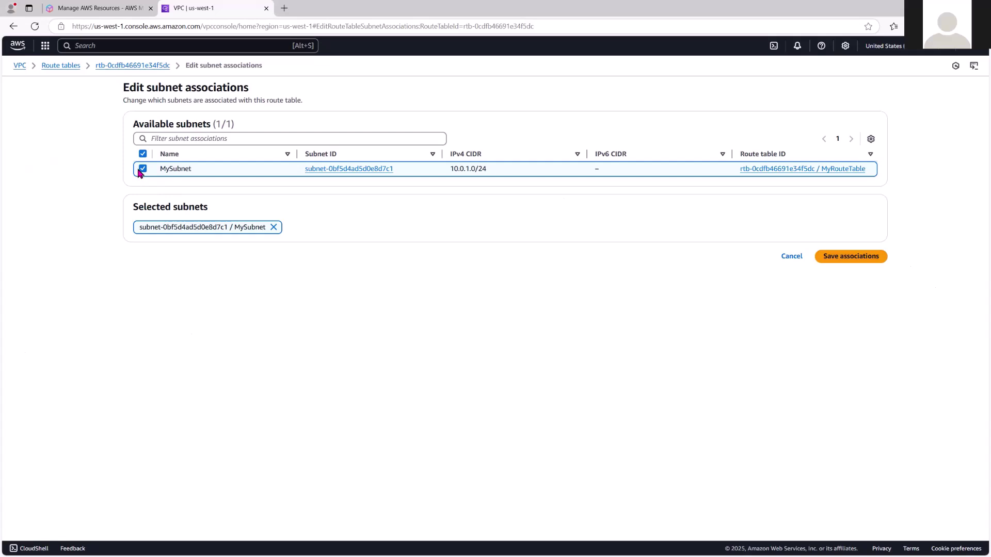
left_click(143, 170)
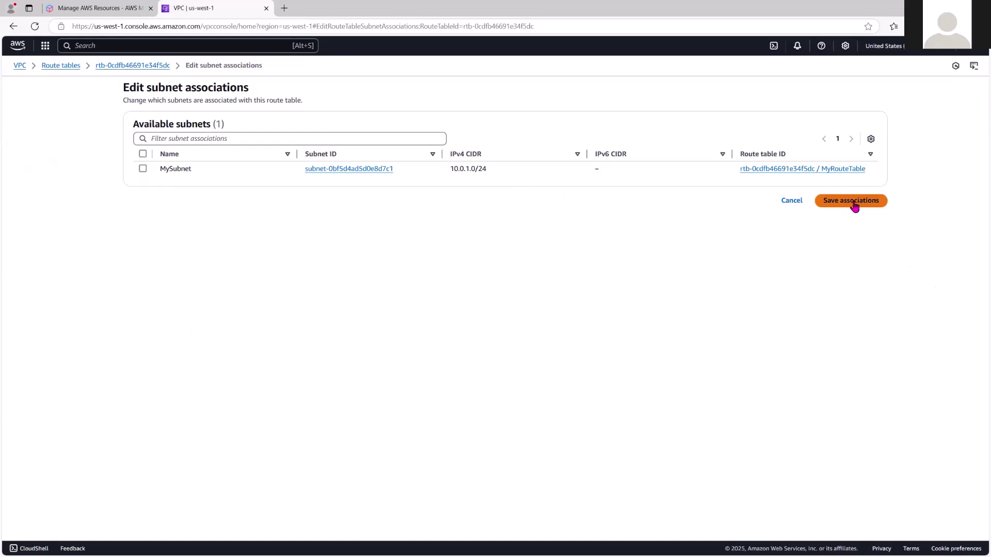
left_click(794, 202)
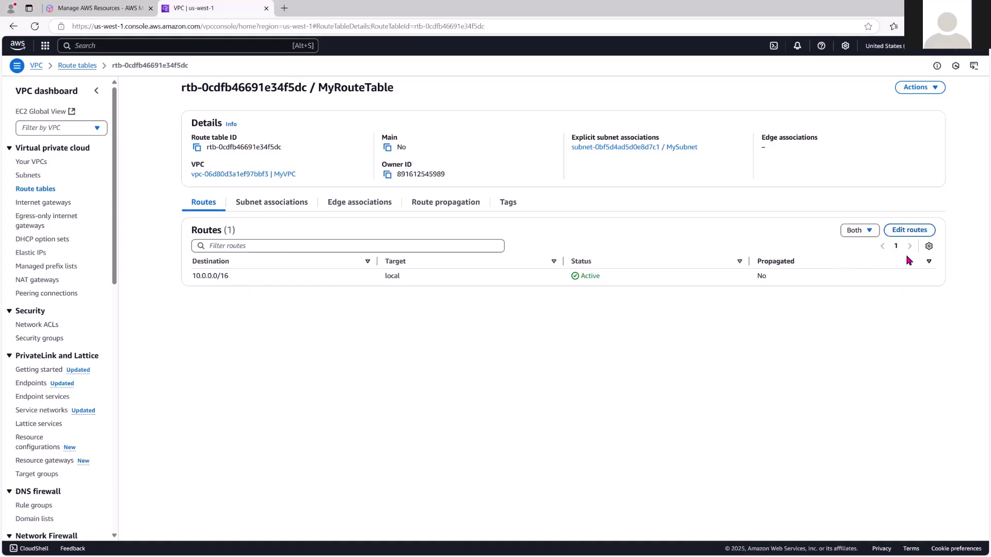
- Add and save a 0.0.0.0/0 route targeting internet gateway igw-059953b55528b9afa (MyIGW)
left_click(910, 231)
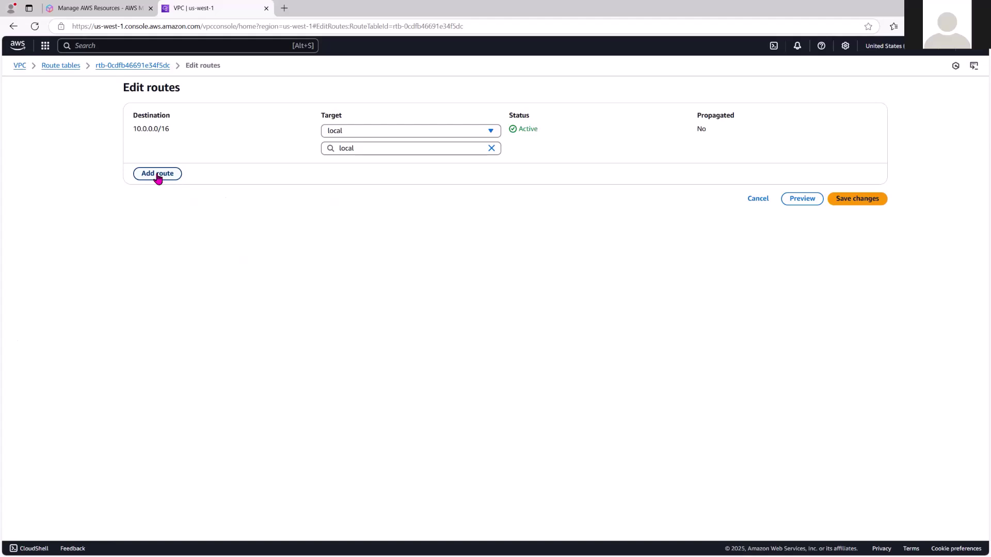
left_click(158, 175)
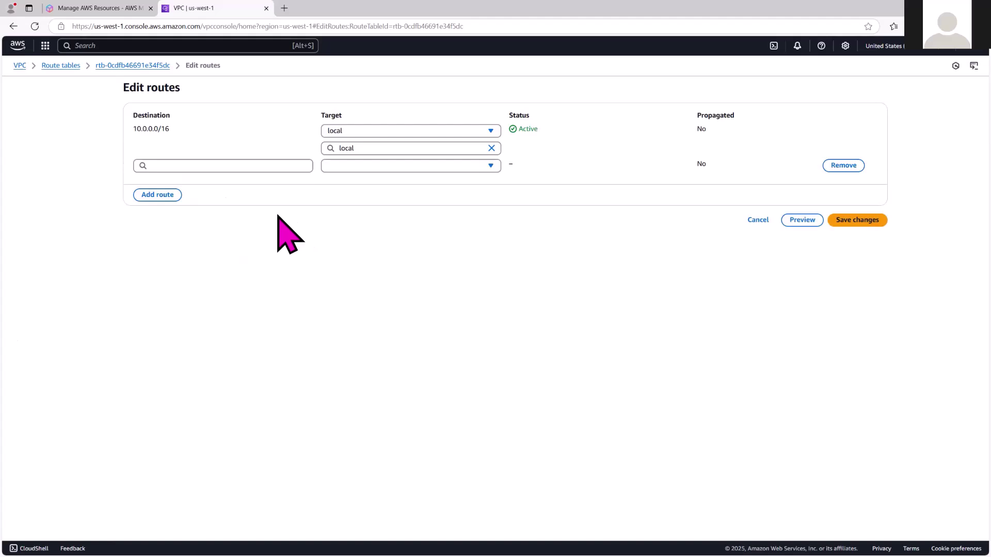
left_click(270, 164)
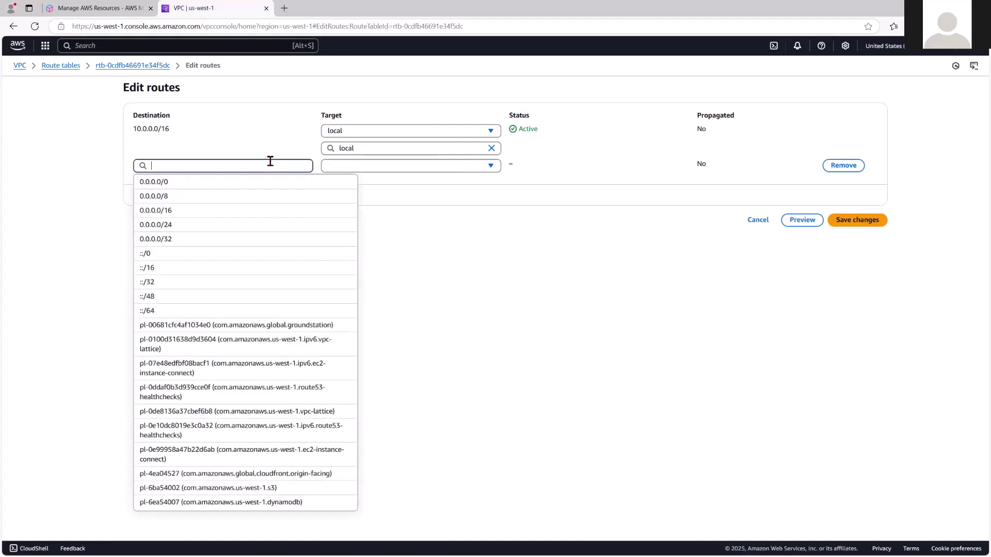
left_click(176, 187)
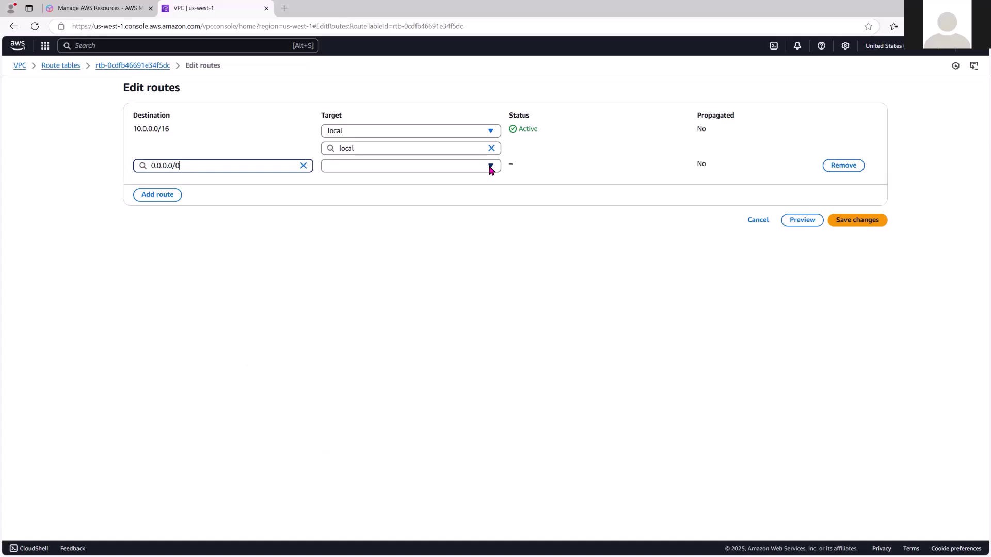
left_click(491, 167)
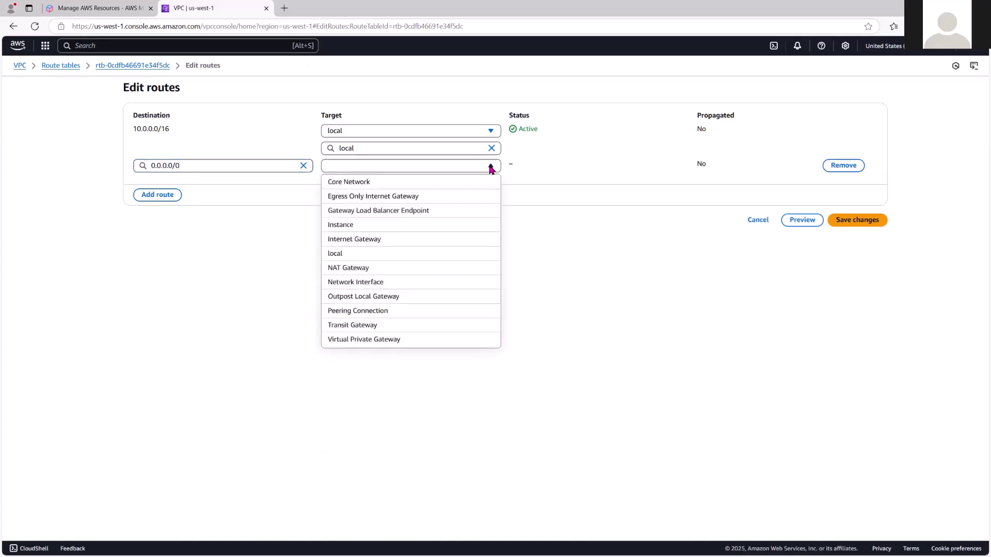
left_click(401, 239)
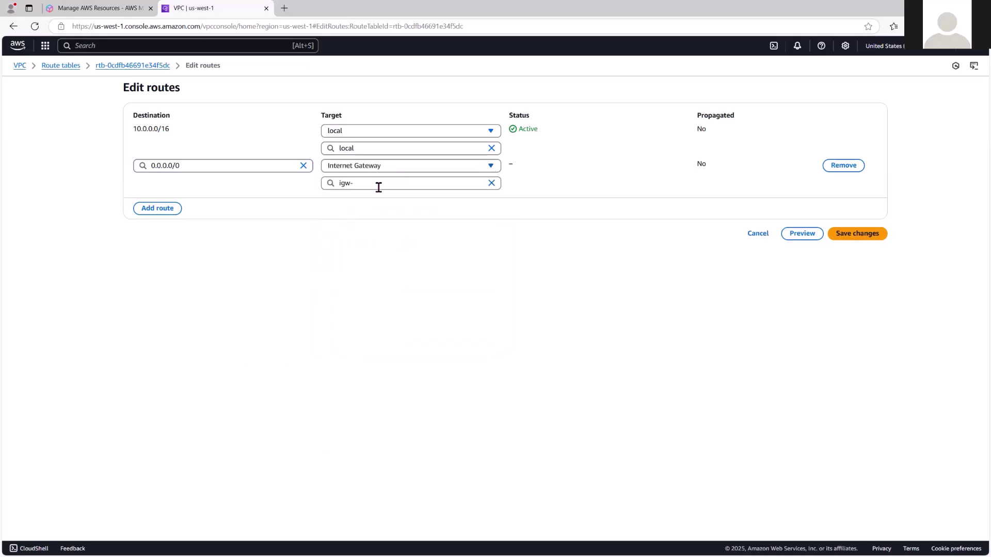
left_click(443, 178)
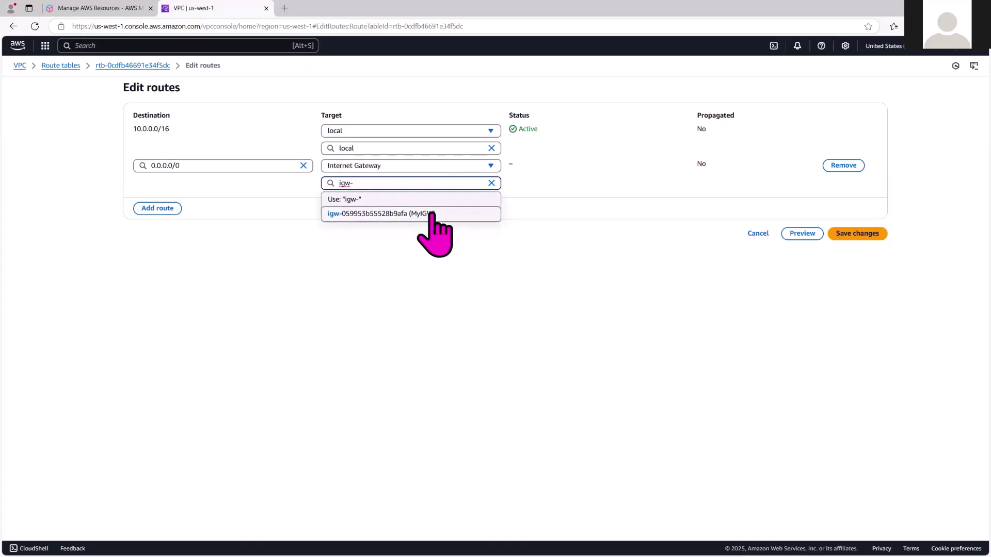
left_click(403, 214)
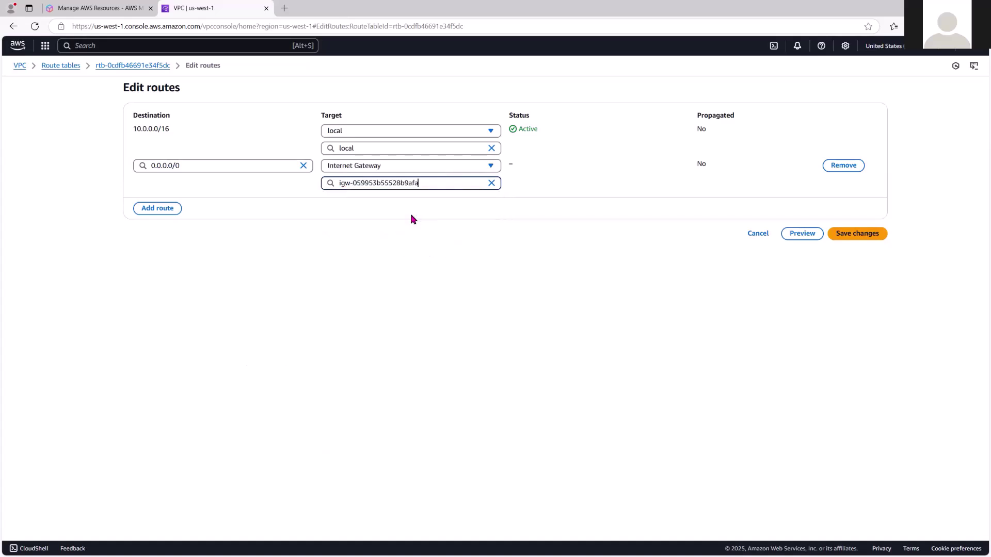
left_click(852, 238)
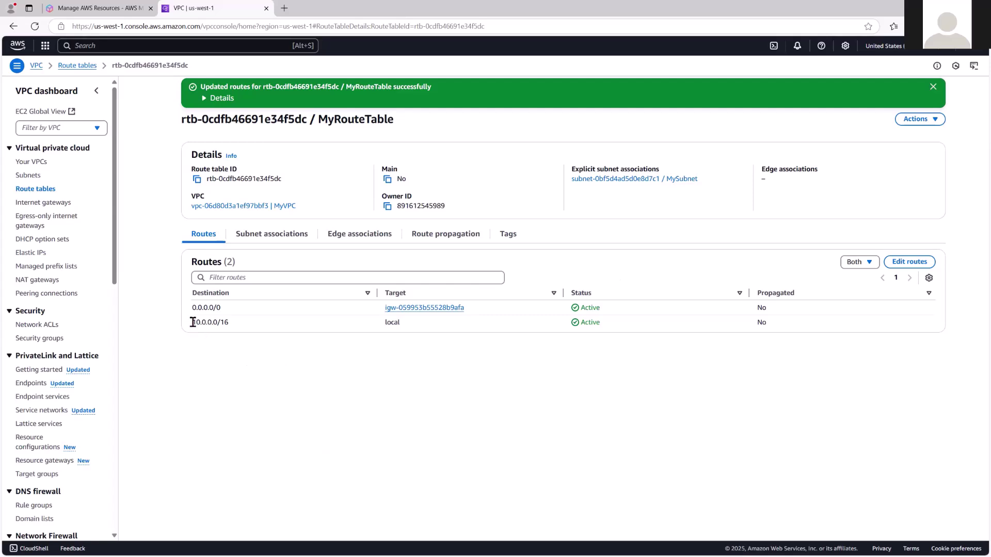
left_click_drag(192, 322, 617, 329)
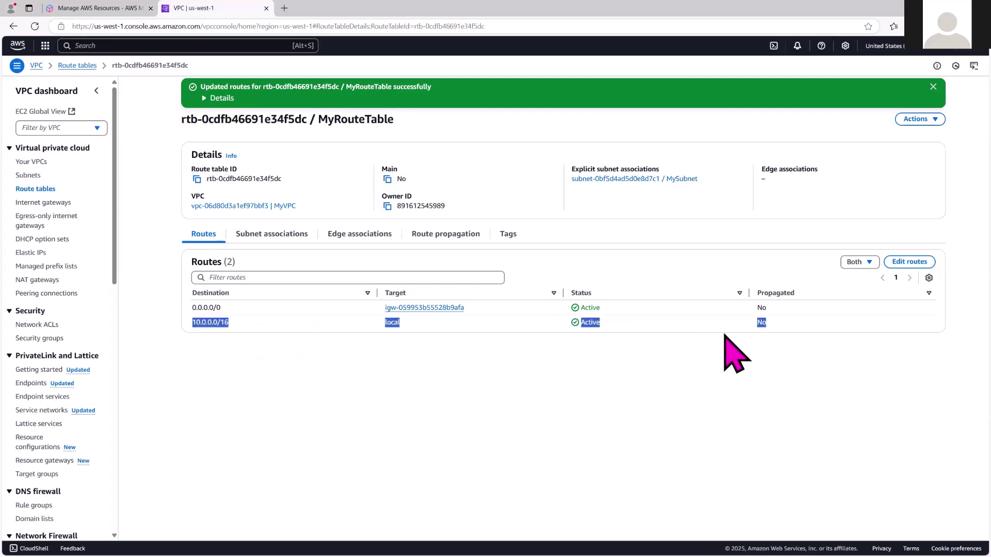
left_click(564, 394)
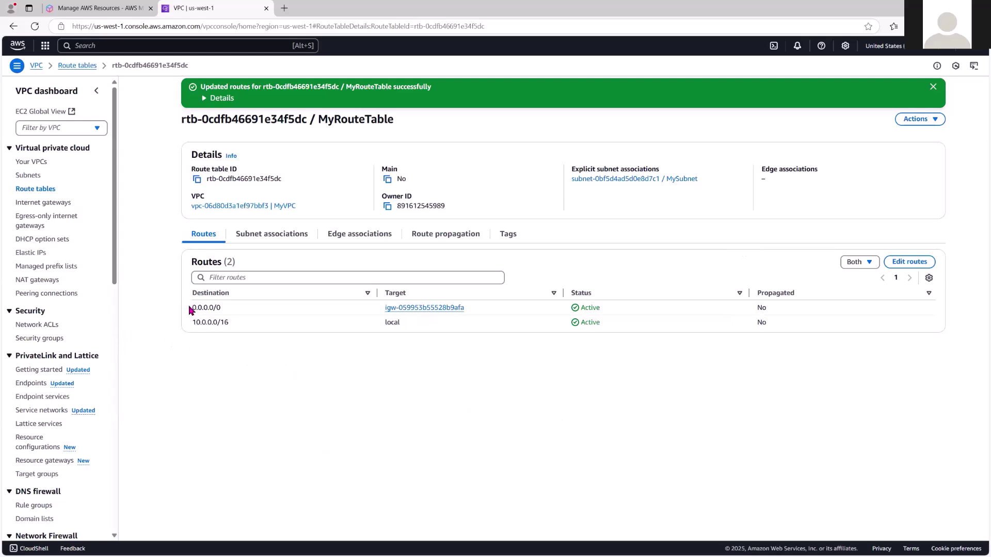
left_click_drag(193, 308, 235, 320)
left_click(193, 307)
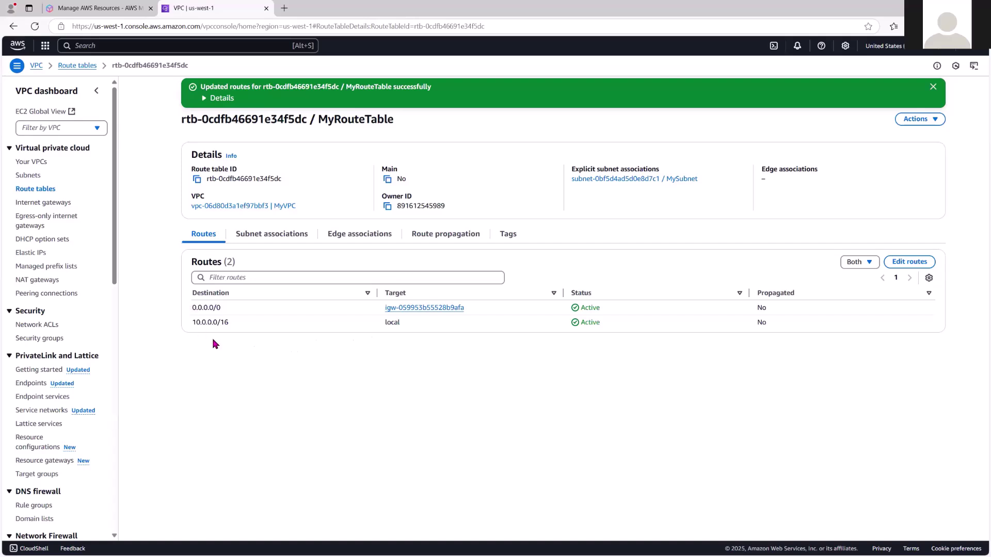